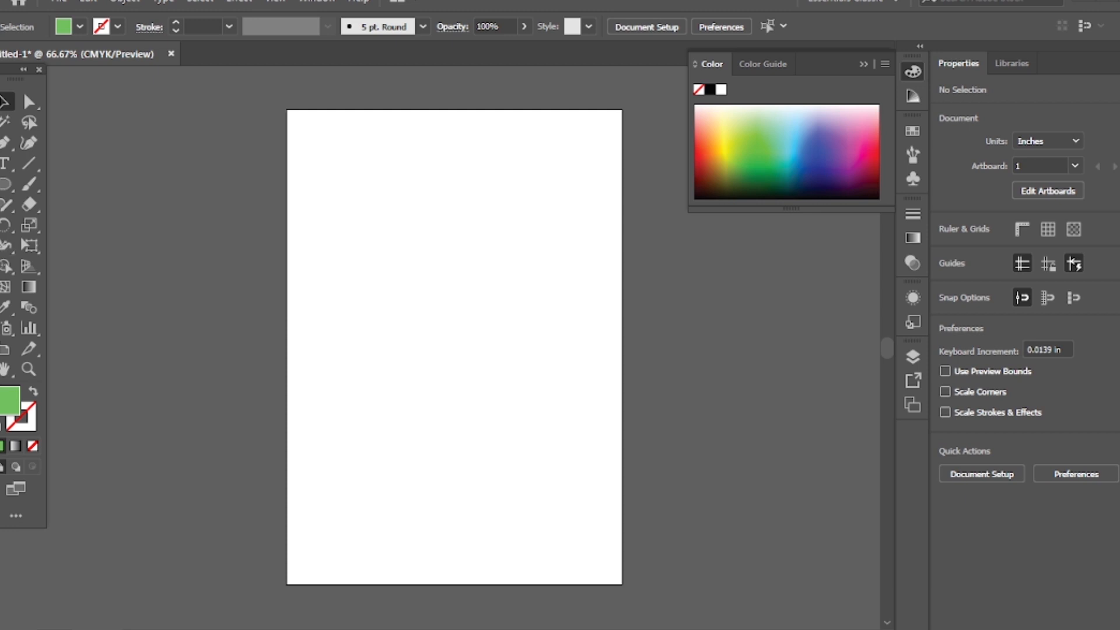
- Draw a green rectangle about 5.66 by 4.14 in in the artboard's upper half and shift it slightly down and to the left
{"action": "right_click", "coordinate": [5, 200]}
{"action": "right_click", "coordinate": [4, 186]}
{"action": "left_click", "coordinate": [49, 174]}
{"action": "right_click", "coordinate": [12, 181]}
{"action": "left_click", "coordinate": [87, 183]}
{"action": "left_click_drag", "start_coordinate": [363, 180], "coordinate": [592, 346]}
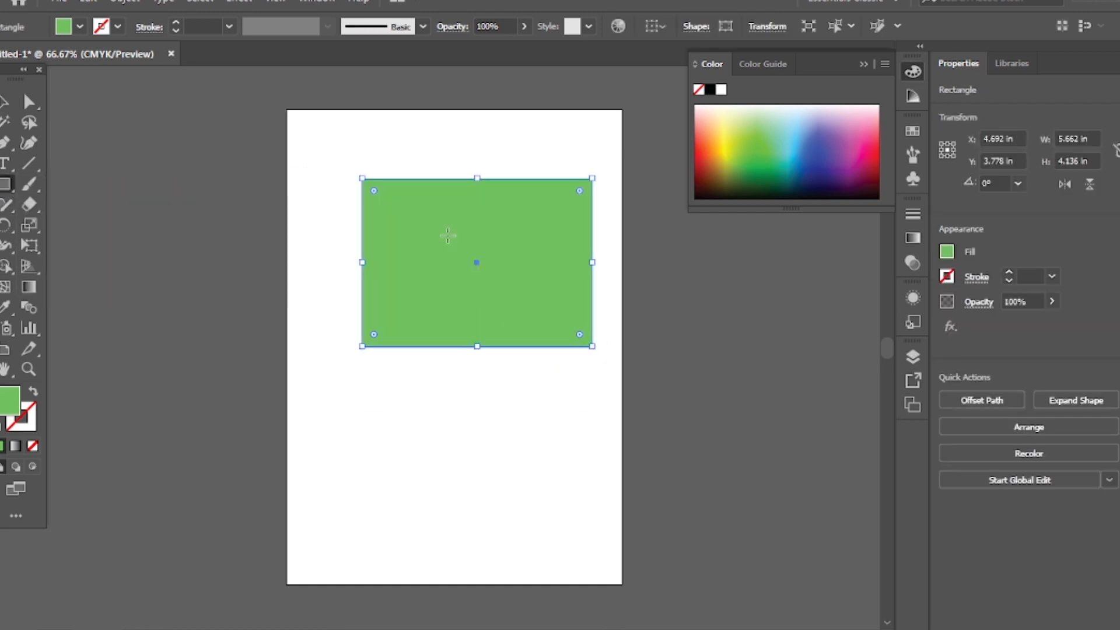
{"action": "left_click", "coordinate": [14, 107]}
{"action": "left_click_drag", "start_coordinate": [406, 216], "coordinate": [365, 229]}
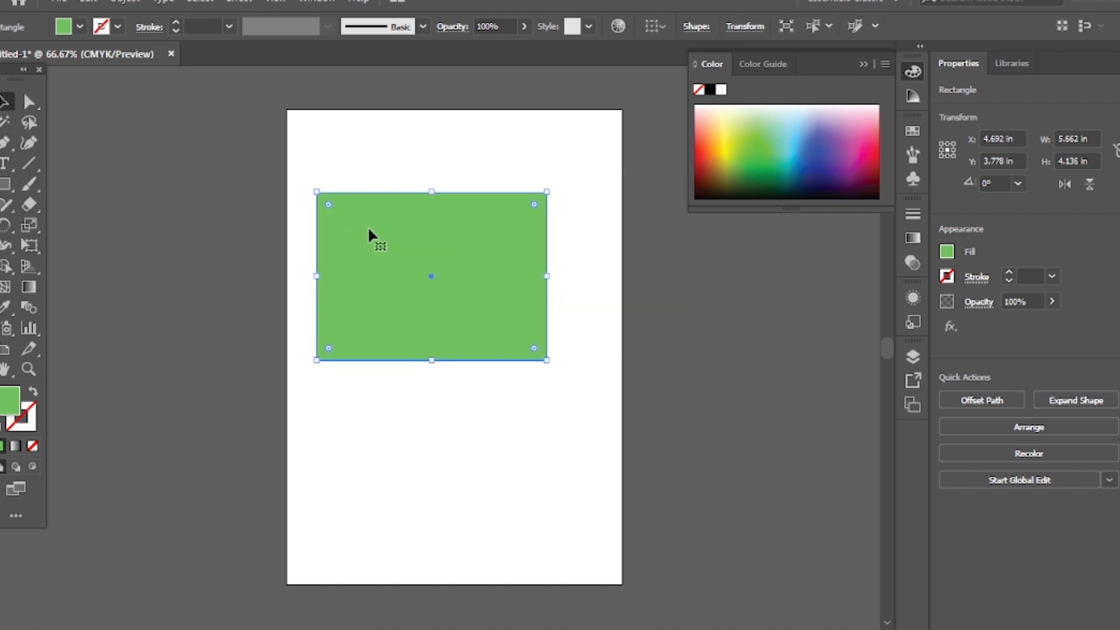
- Draw a vertical line about 5.94 in long and a horizontal line about 8.79 in long crossing the rectangle
{"action": "left_click", "coordinate": [28, 163]}
{"action": "left_click_drag", "start_coordinate": [431, 169], "coordinate": [462, 409]}
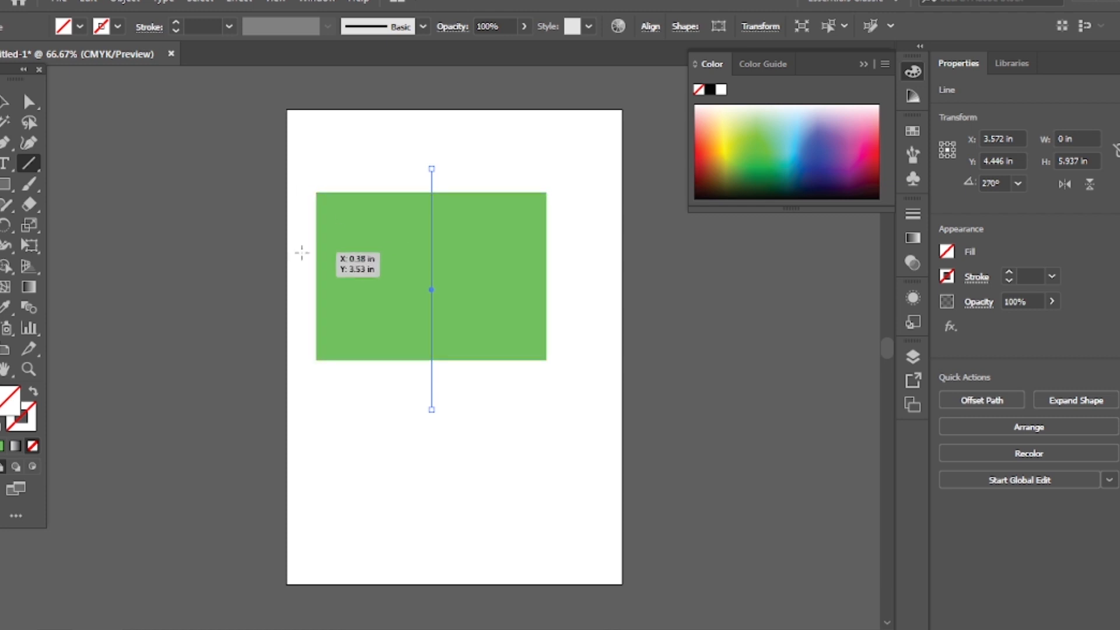
{"action": "left_click_drag", "start_coordinate": [297, 269], "coordinate": [654, 269]}
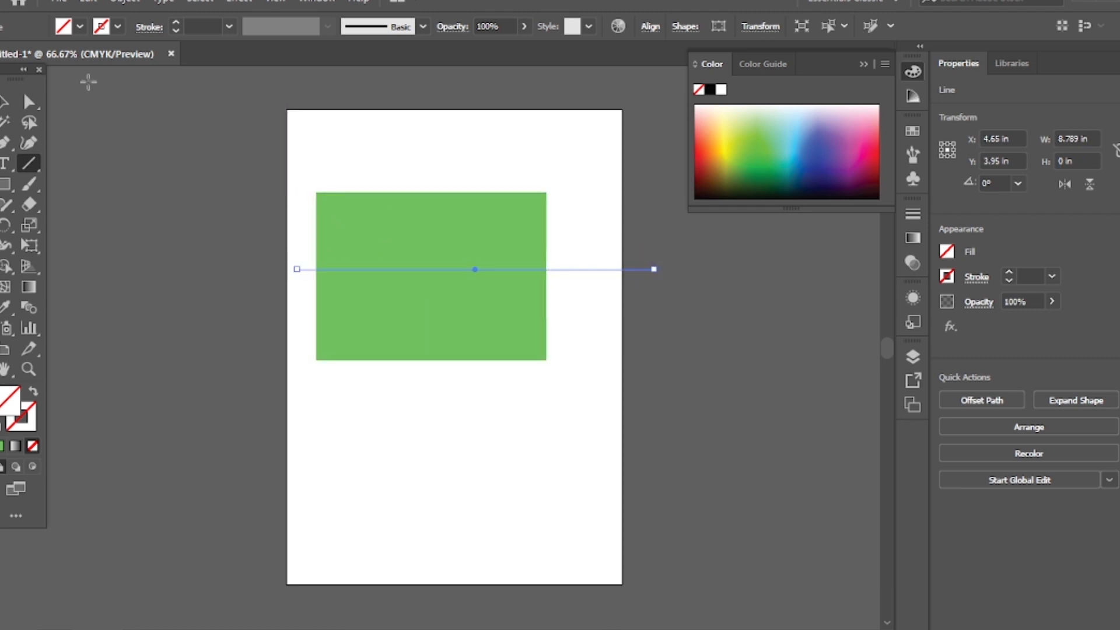
- Align the rectangle and both lines on their horizontal and vertical centres
{"action": "left_click", "coordinate": [14, 106]}
{"action": "left_click_drag", "start_coordinate": [346, 161], "coordinate": [732, 545]}
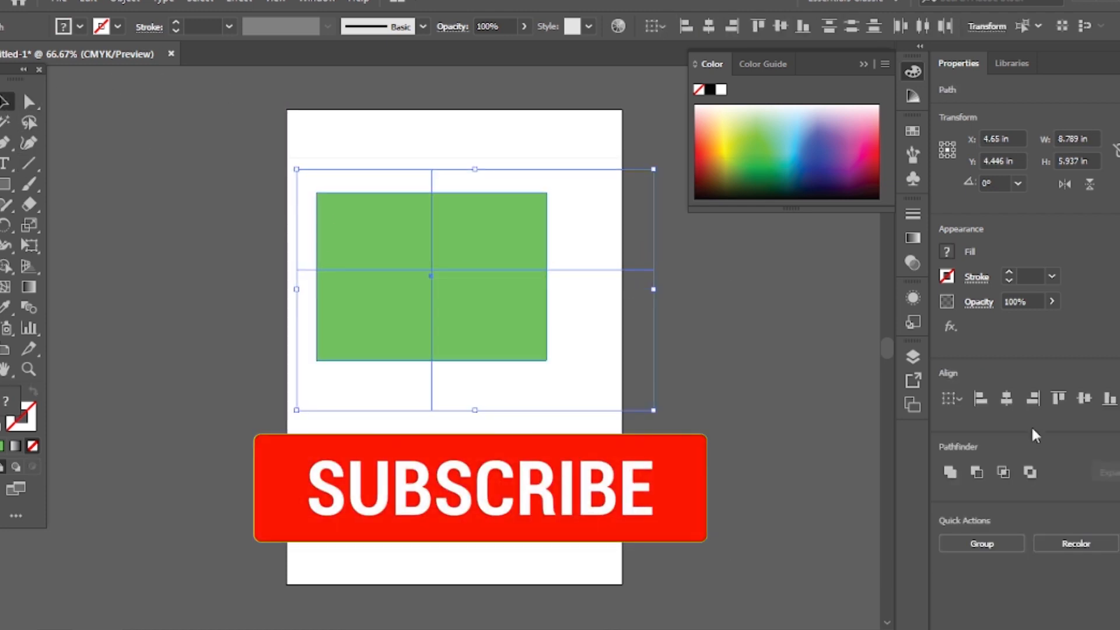
{"action": "left_click", "coordinate": [1031, 400]}
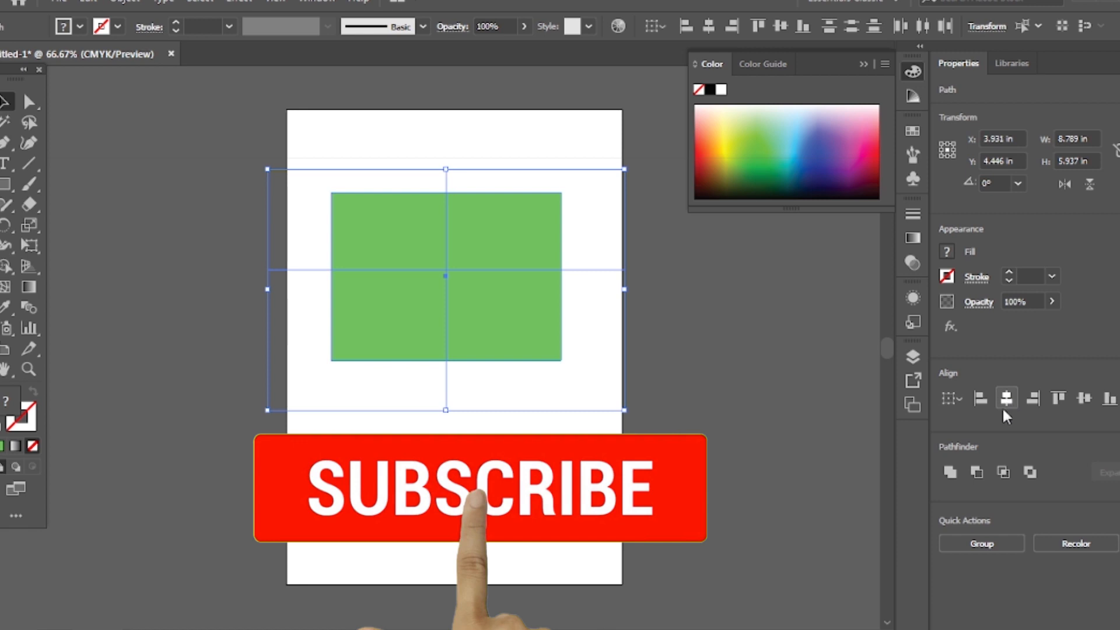
{"action": "left_click", "coordinate": [1059, 399]}
{"action": "left_click", "coordinate": [526, 538]}
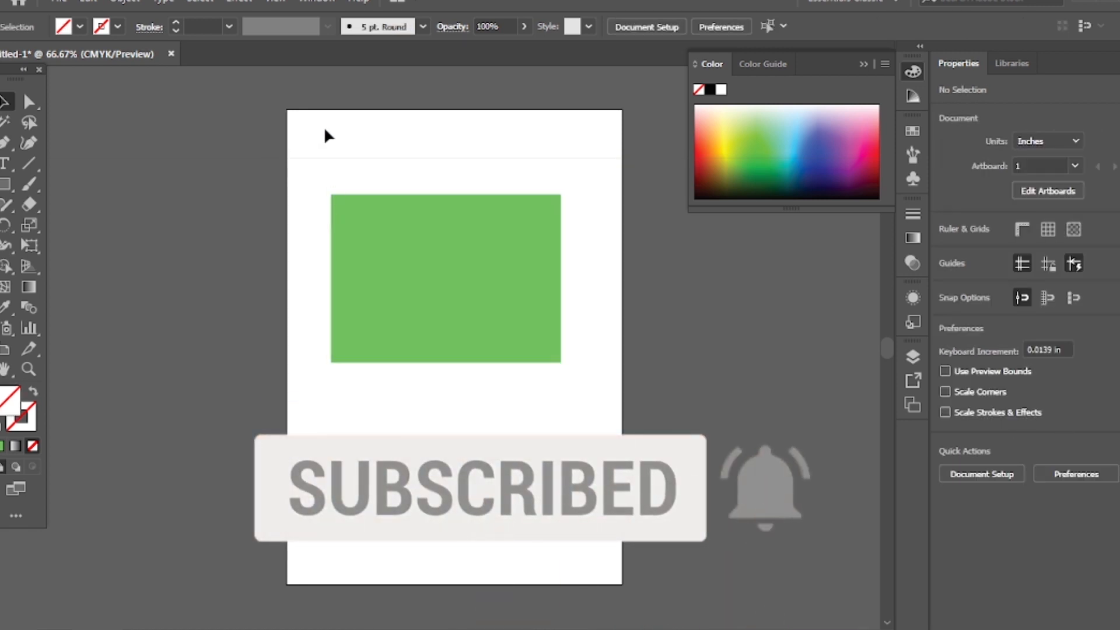
- Split the rectangle along the two lines into four separate quadrants with the Shape Builder tool
{"action": "left_click_drag", "start_coordinate": [325, 131], "coordinate": [472, 256]}
{"action": "key", "text": "shift+m"}
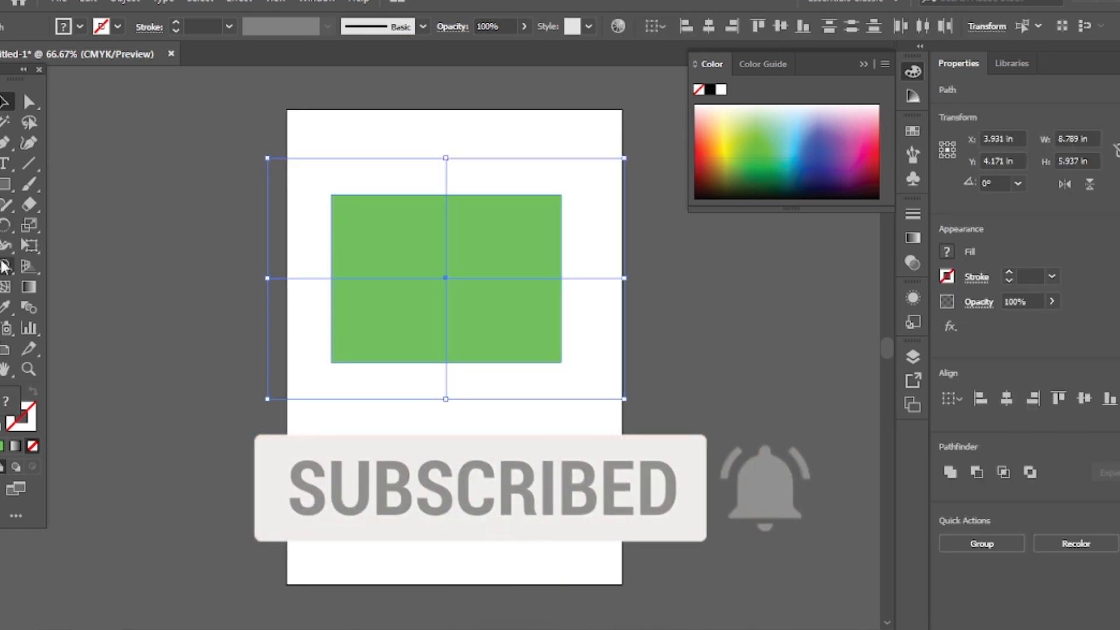
{"action": "left_click", "coordinate": [403, 209]}
{"action": "left_click", "coordinate": [467, 230]}
{"action": "left_click", "coordinate": [493, 284]}
{"action": "left_click", "coordinate": [408, 323]}
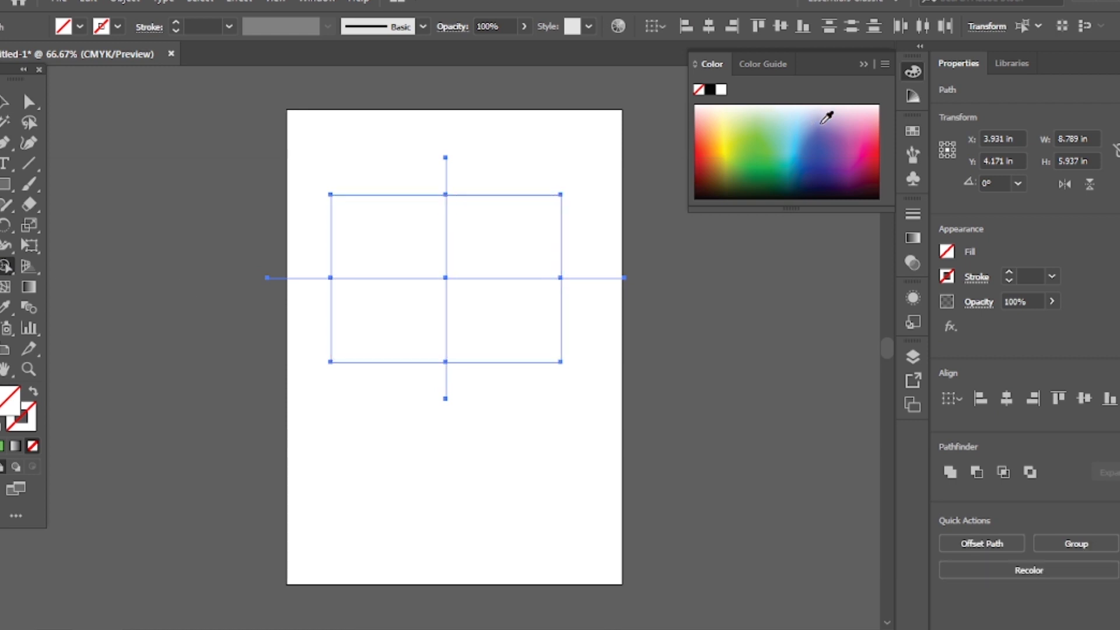
- Fill the lower-left and upper-right quadrants with pink using the Shape Builder tool
{"action": "left_click", "coordinate": [856, 126]}
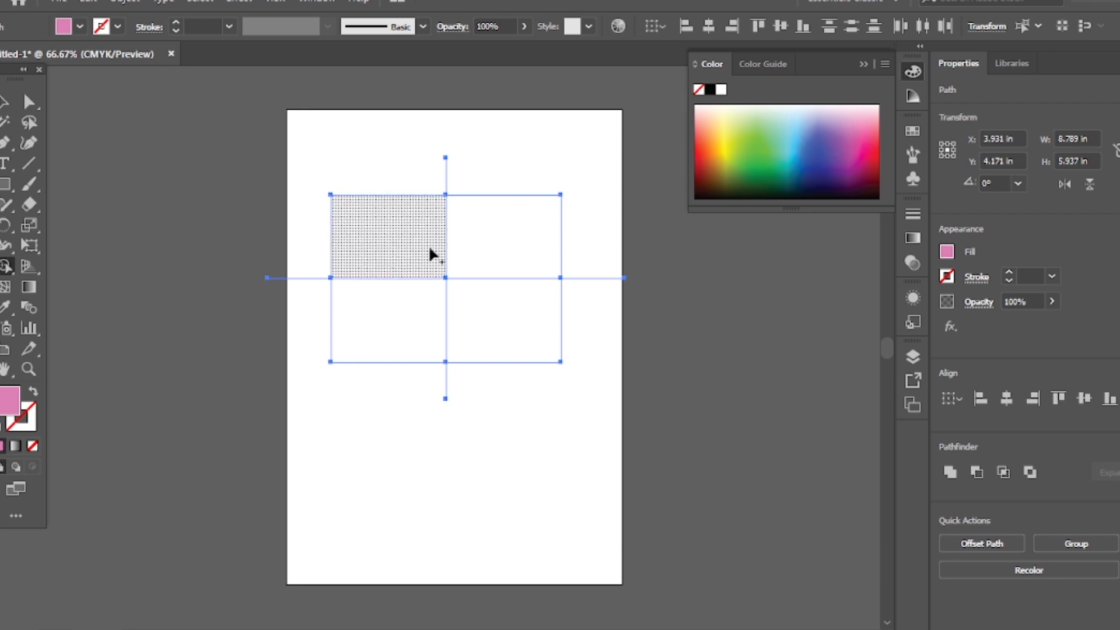
{"action": "left_click", "coordinate": [405, 322]}
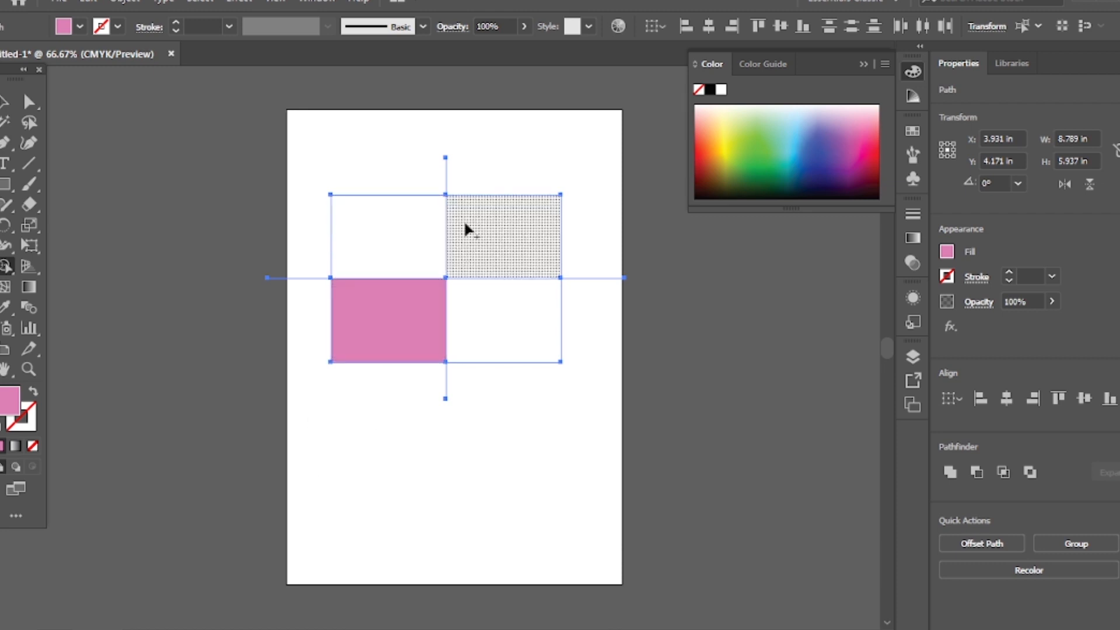
{"action": "left_click", "coordinate": [507, 236]}
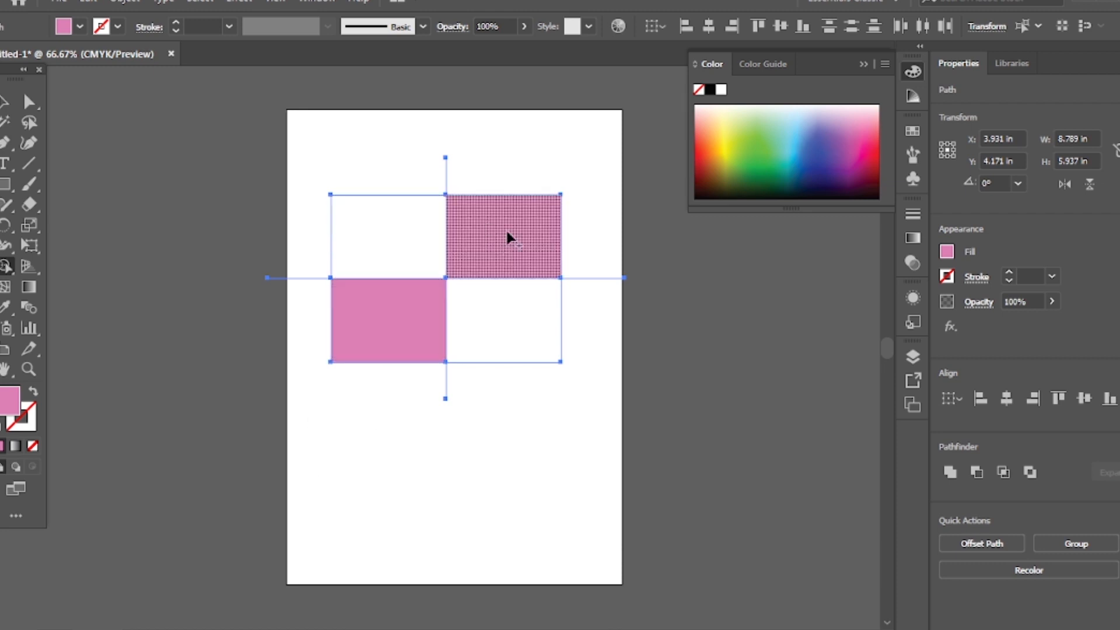
- Recolour the upper-right quadrant orange and the upper-left quadrant red with the Shape Builder tool
{"action": "left_click", "coordinate": [709, 135]}
{"action": "left_click_drag", "start_coordinate": [708, 135], "coordinate": [710, 144]}
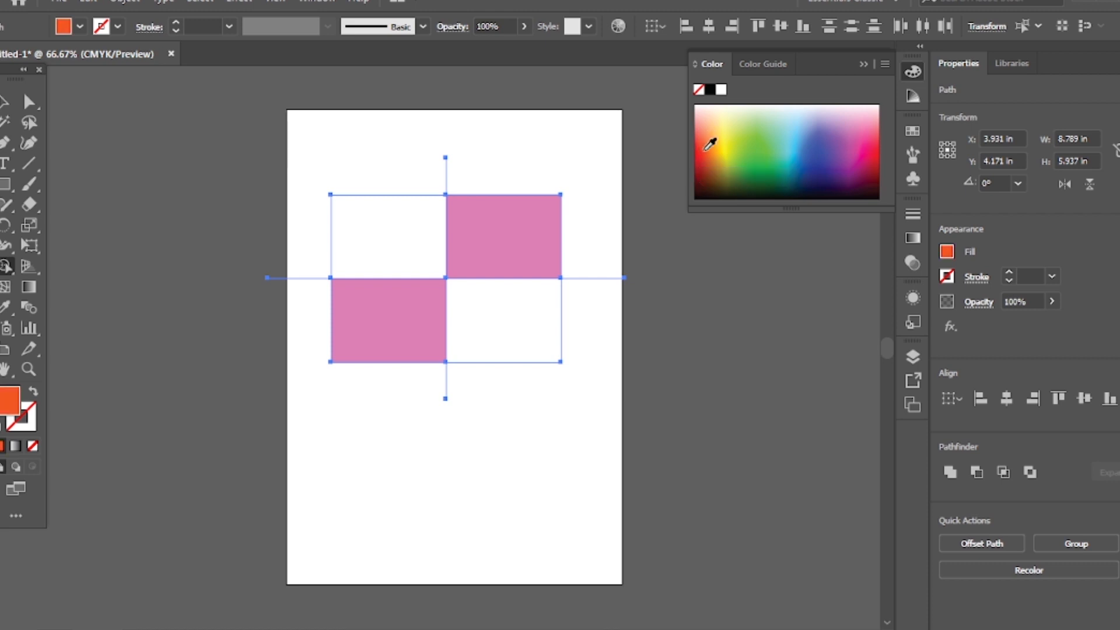
{"action": "left_click", "coordinate": [529, 231]}
{"action": "left_click", "coordinate": [424, 255]}
{"action": "left_click", "coordinate": [881, 150]}
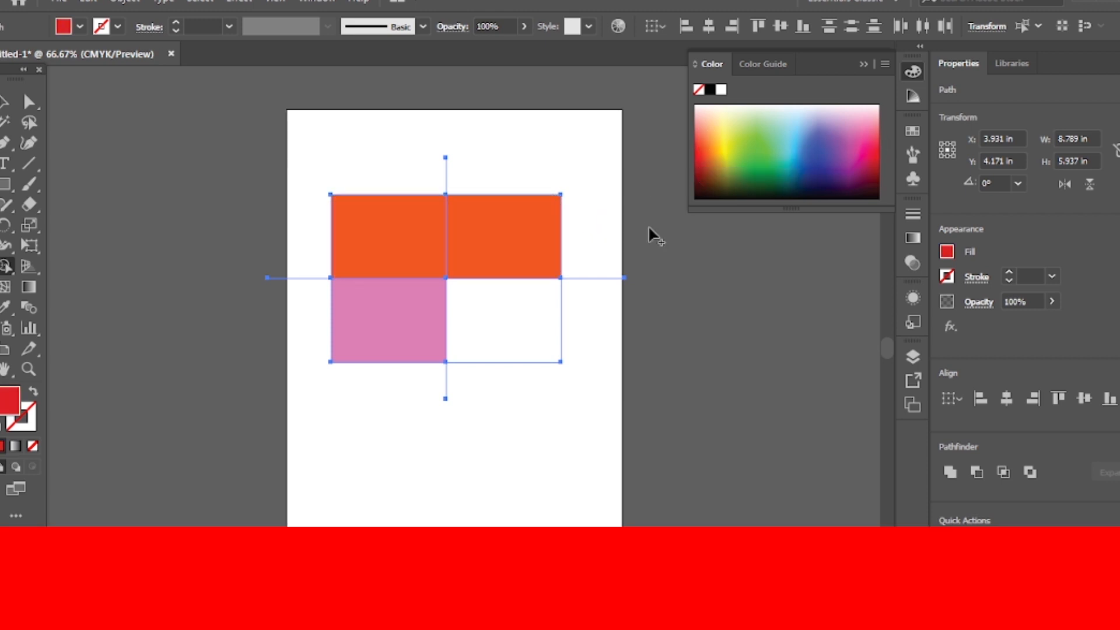
{"action": "left_click", "coordinate": [410, 229]}
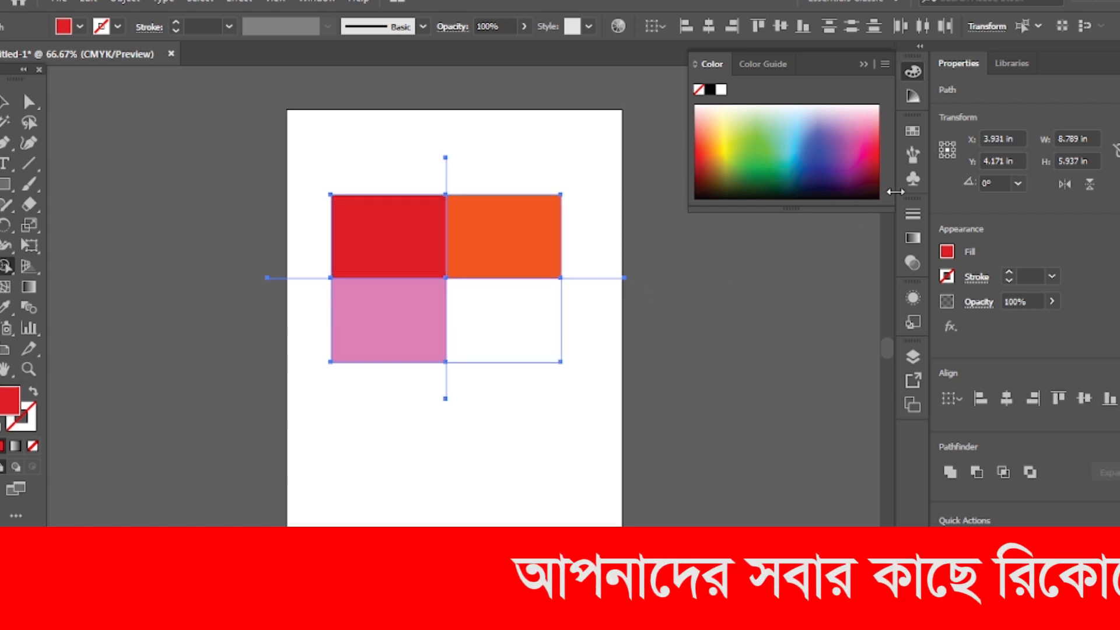
- Apply the upper-right quadrant's orange fill to all the selected shapes with the Eyedropper
{"action": "left_click", "coordinate": [6, 307]}
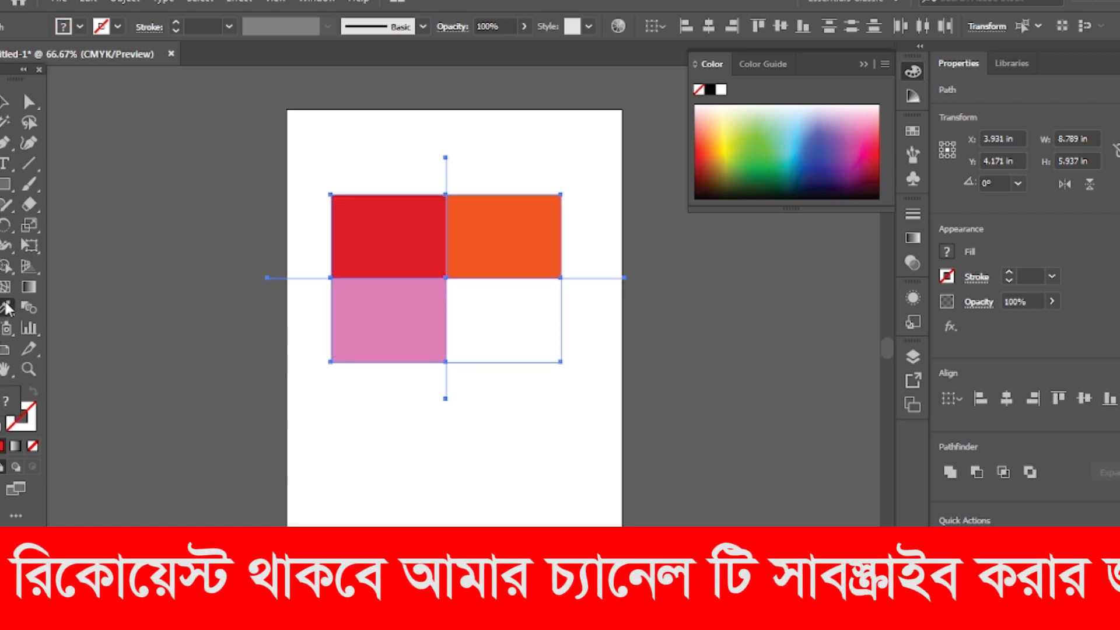
{"action": "left_click", "coordinate": [533, 220]}
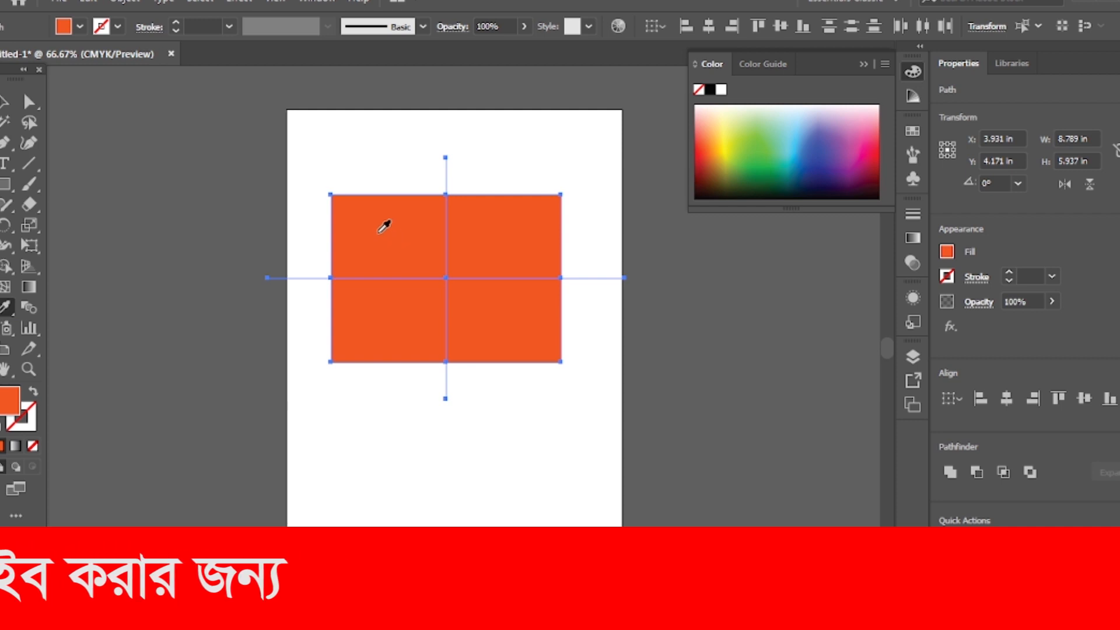
{"action": "left_click", "coordinate": [7, 102]}
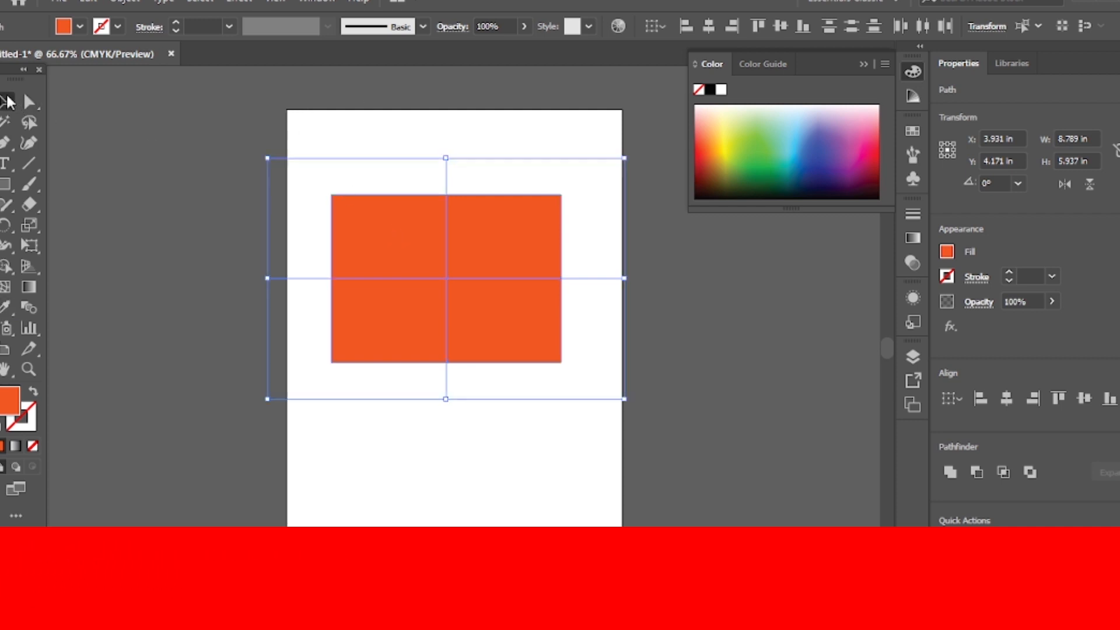
- Move the four orange quadrants outward so that they are separated from one another
{"action": "left_click", "coordinate": [325, 115]}
{"action": "left_click_drag", "start_coordinate": [374, 227], "coordinate": [342, 199]}
{"action": "left_click_drag", "start_coordinate": [494, 252], "coordinate": [543, 210]}
{"action": "left_click_drag", "start_coordinate": [497, 296], "coordinate": [534, 322]}
{"action": "left_click_drag", "start_coordinate": [371, 320], "coordinate": [356, 340]}
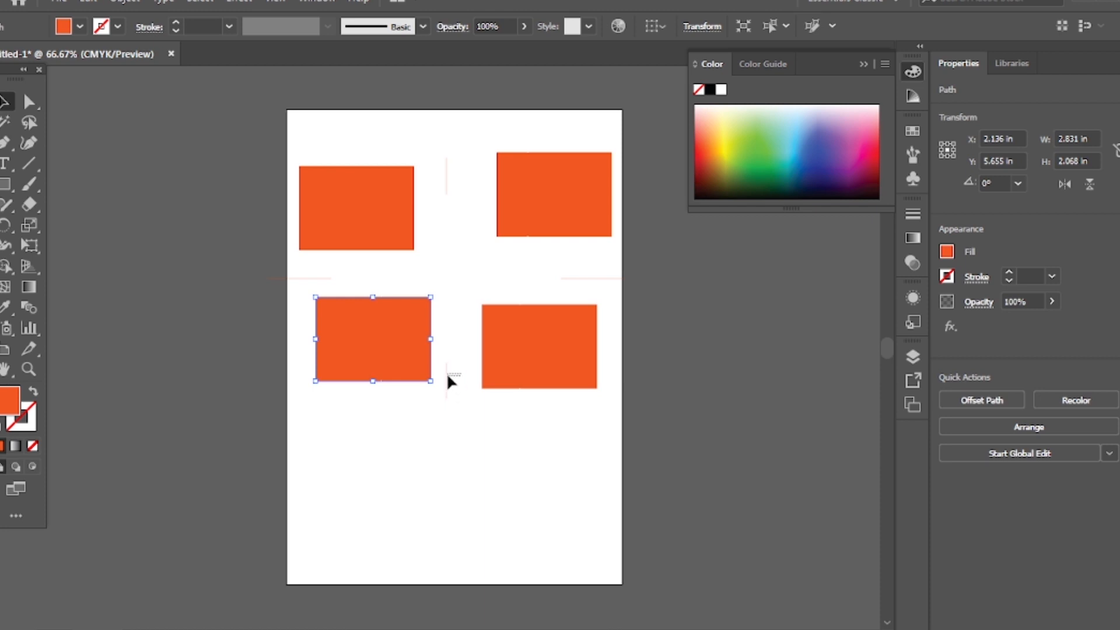
- Delete the leftover line segments and the four orange rectangles to clear the artboard
{"action": "left_click", "coordinate": [231, 245]}
{"action": "left_click_drag", "start_coordinate": [558, 250], "coordinate": [620, 292]}
{"action": "key", "text": "Delete"}
{"action": "left_click_drag", "start_coordinate": [408, 119], "coordinate": [441, 182]}
{"action": "left_click", "coordinate": [461, 128]}
{"action": "key", "text": "Delete"}
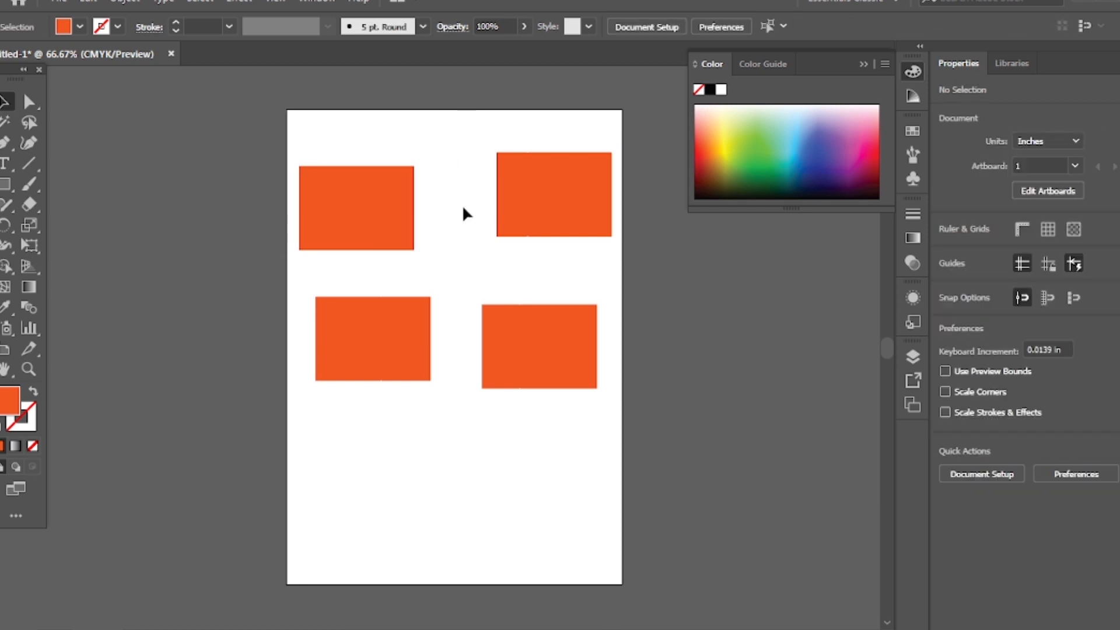
{"action": "left_click_drag", "start_coordinate": [336, 126], "coordinate": [603, 351]}
{"action": "key", "text": "Delete"}
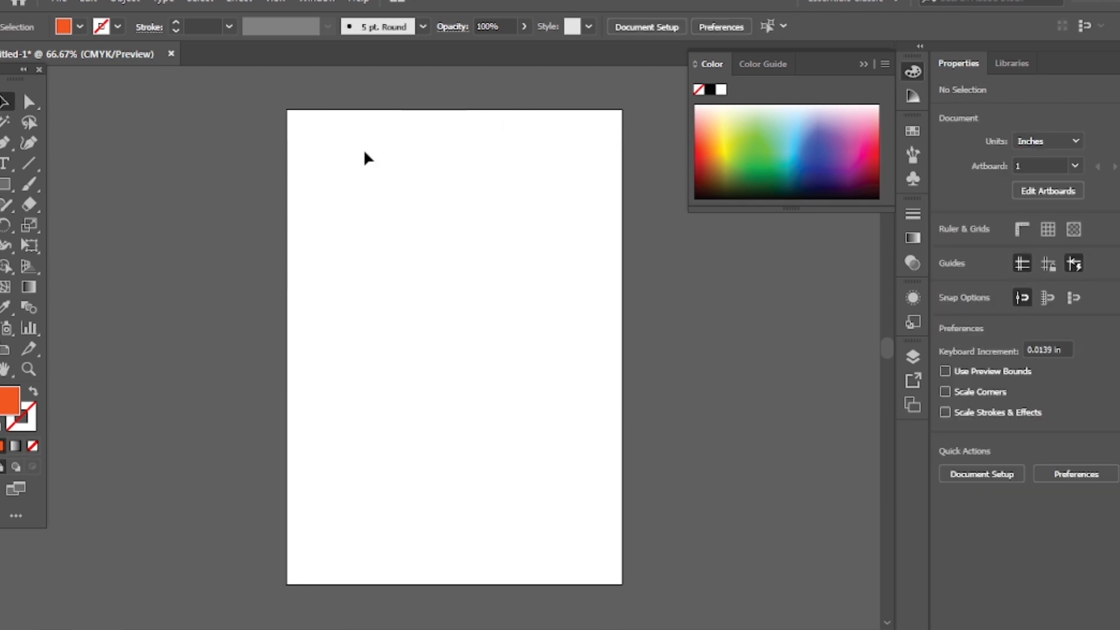
- Draw an orange circle about 6.19 in across and centre it horizontally on the artboard at about X 4.134, Y 4.974 in
{"action": "left_click", "coordinate": [5, 183]}
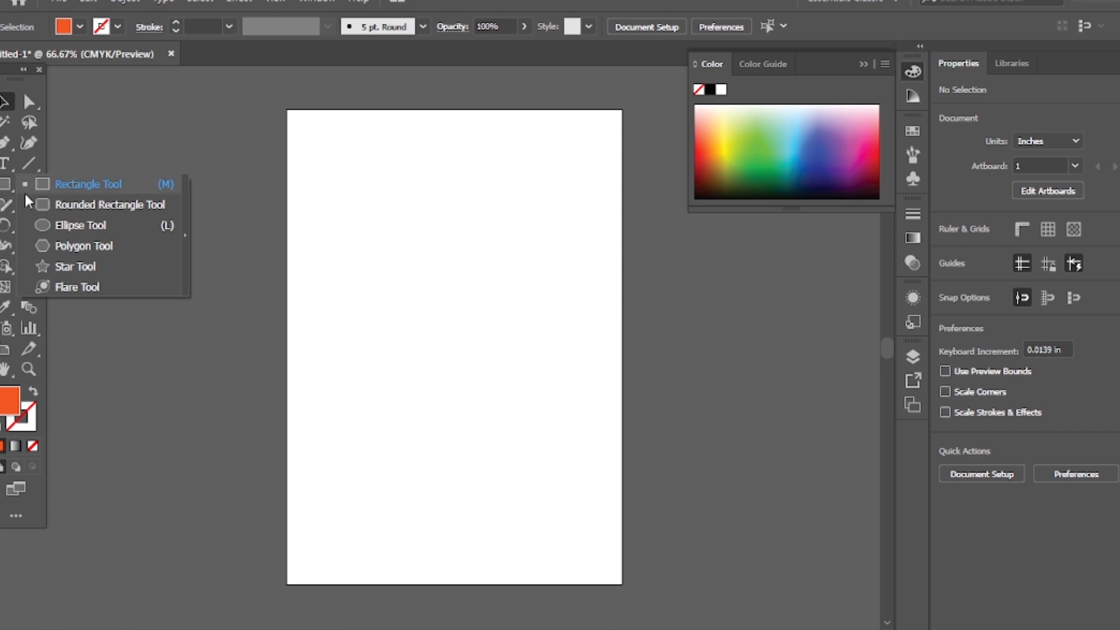
{"action": "left_click", "coordinate": [35, 225]}
{"action": "left_click_drag", "start_coordinate": [348, 214], "coordinate": [580, 466]}
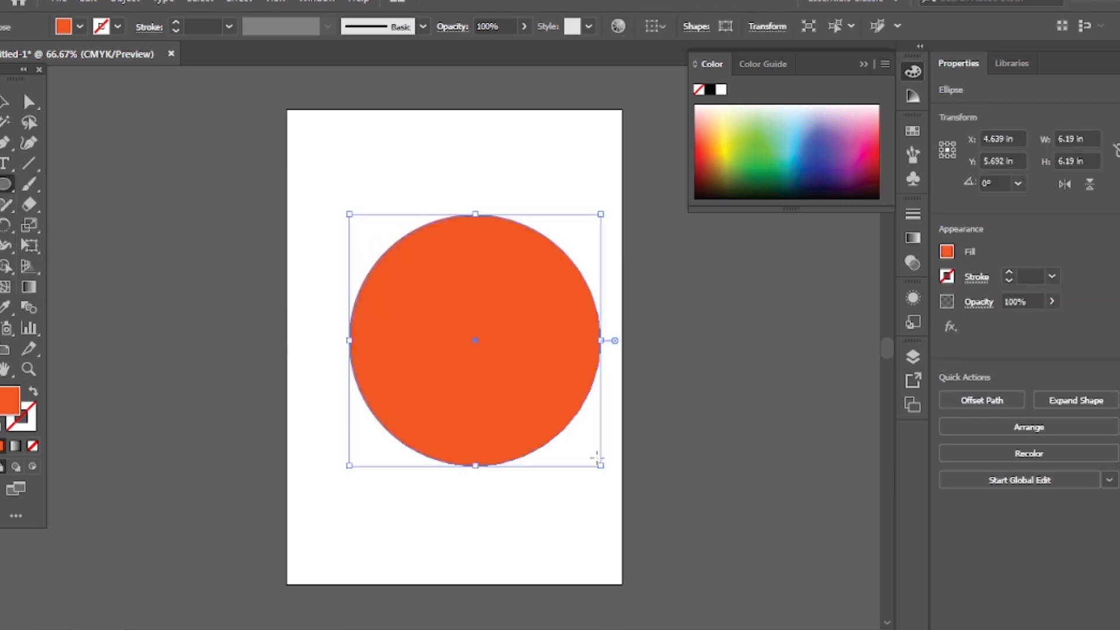
{"action": "left_click", "coordinate": [4, 102]}
{"action": "left_click_drag", "start_coordinate": [550, 299], "coordinate": [520, 268]}
{"action": "left_click_drag", "start_coordinate": [493, 227], "coordinate": [496, 232]}
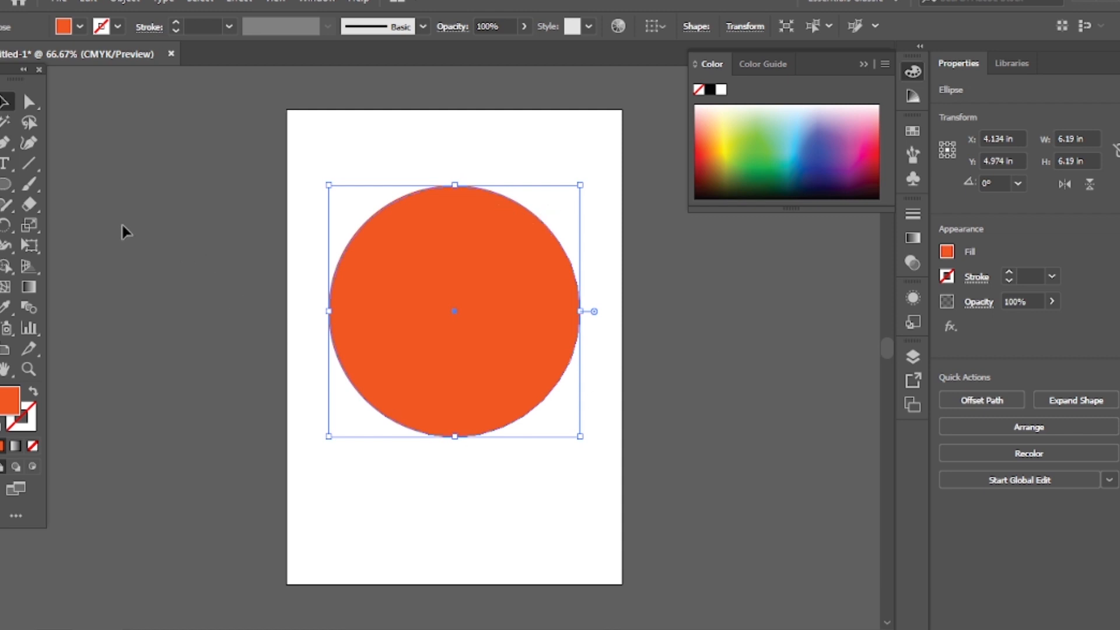
- Draw a vertical line about 3.58 in long from above the circle to its centre, with a 4 pt red stroke
{"action": "left_click", "coordinate": [34, 161]}
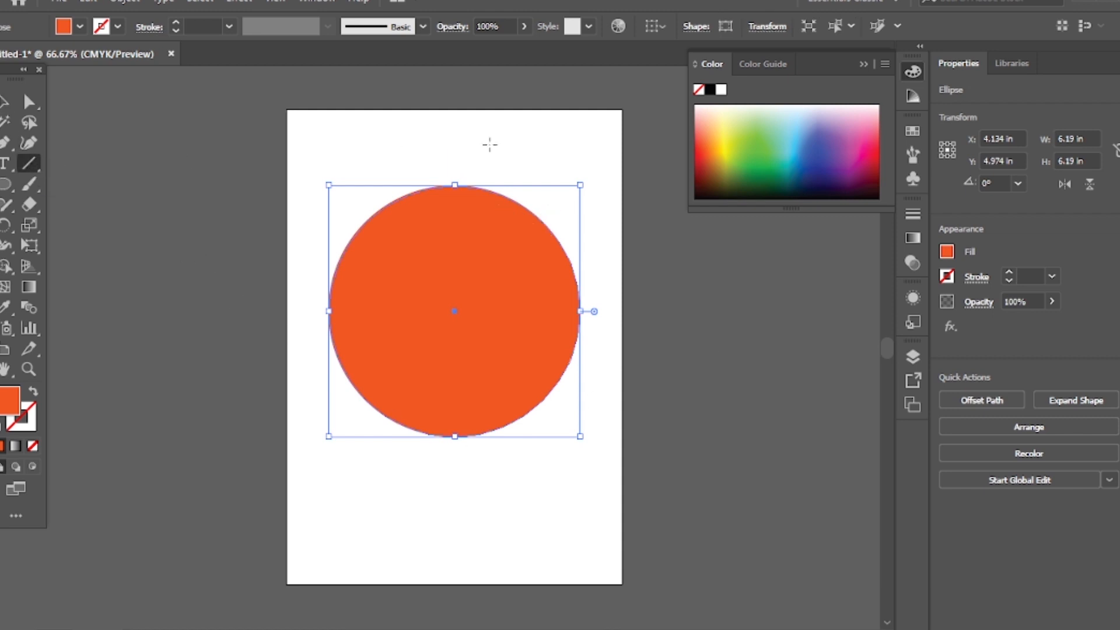
{"action": "left_click_drag", "start_coordinate": [455, 166], "coordinate": [455, 311]}
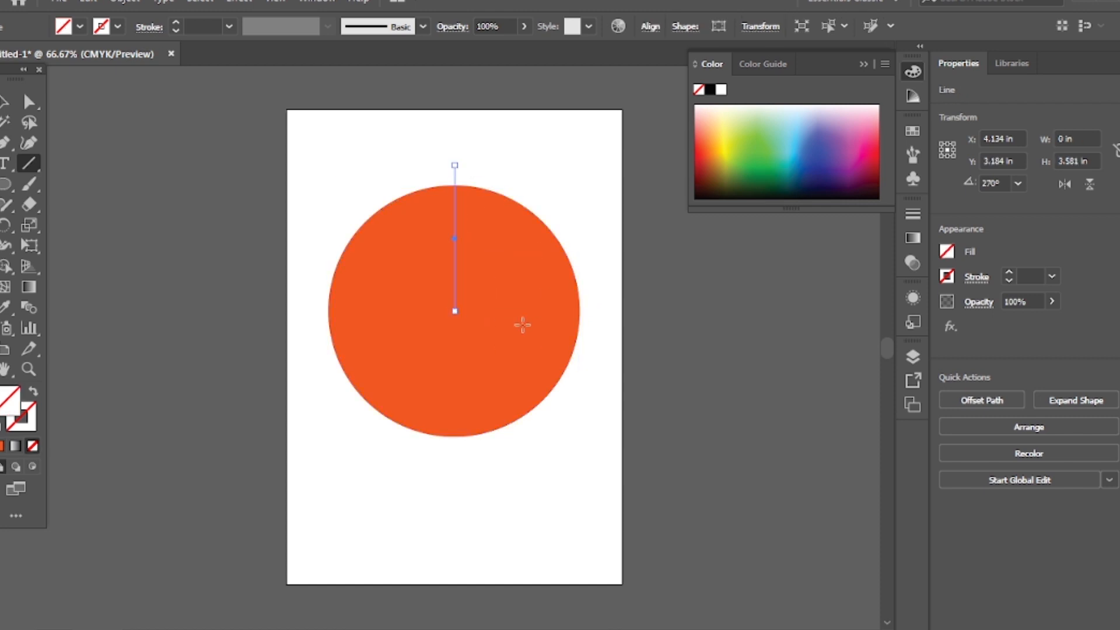
{"action": "left_click", "coordinate": [1009, 272]}
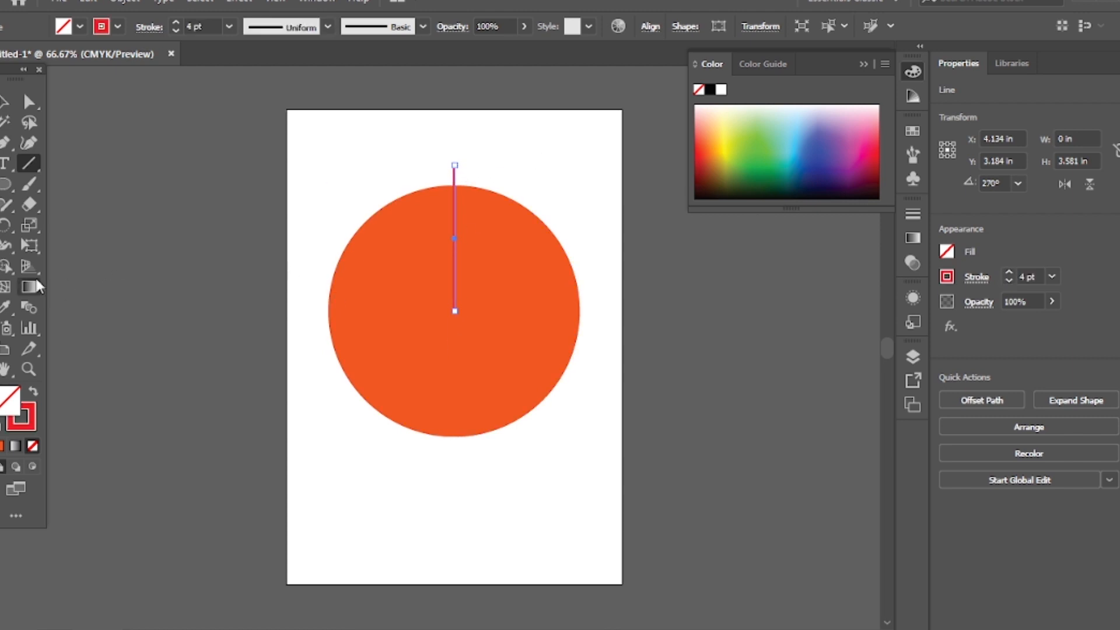
{"action": "left_click", "coordinate": [8, 229]}
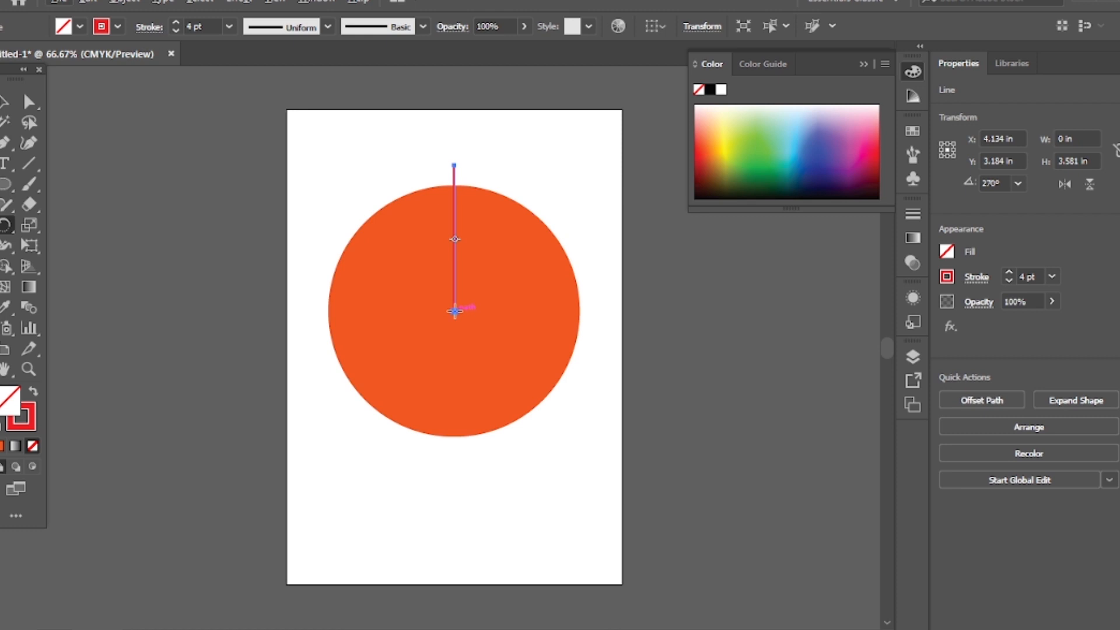
{"action": "left_click", "coordinate": [455, 311]}
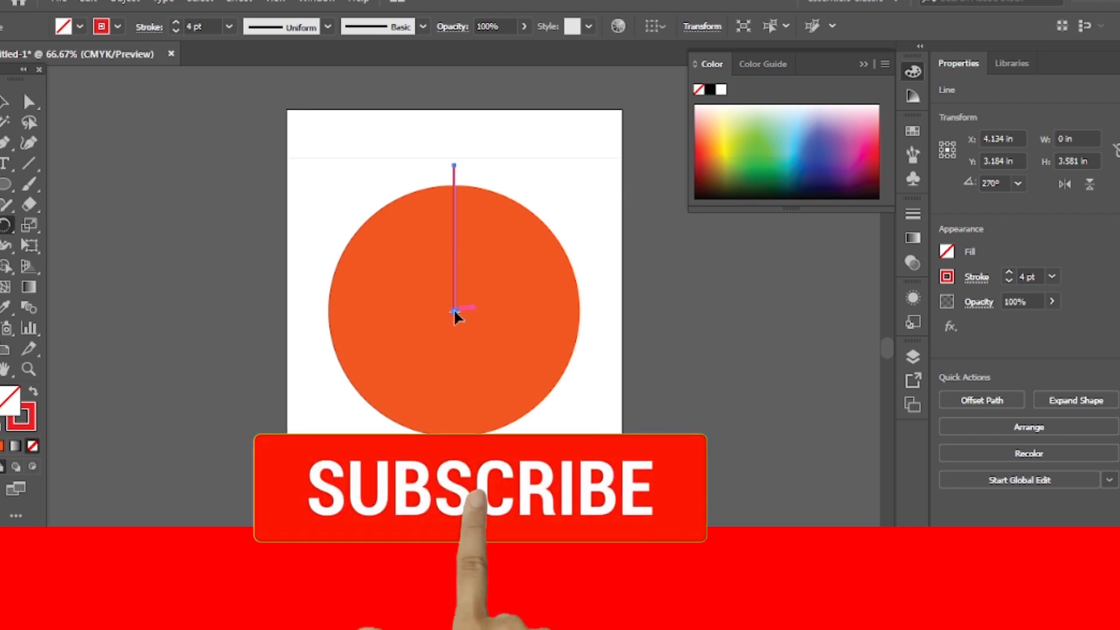
{"action": "key", "text": "Return"}
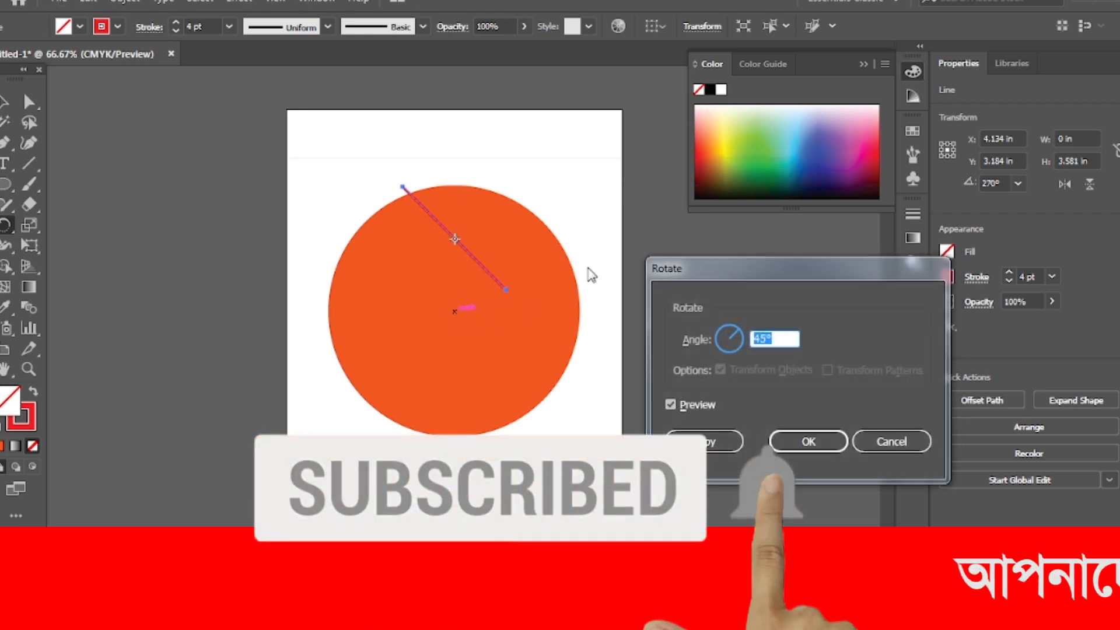
{"action": "left_click", "coordinate": [891, 441]}
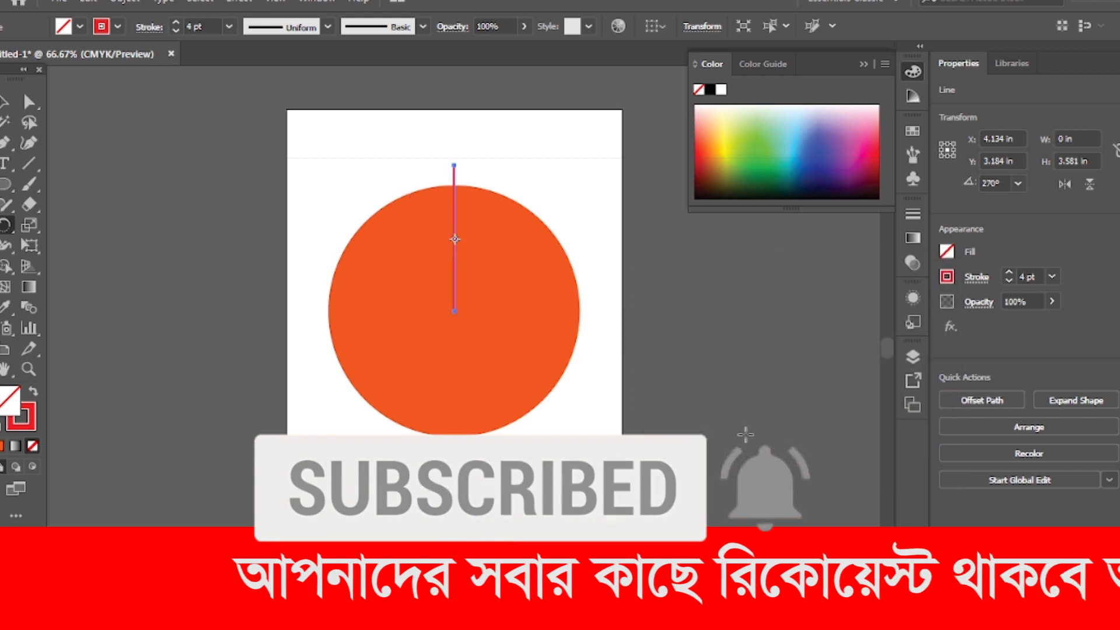
- Make a copy of the vertical red line rotated 35° about the circle's centre
{"action": "left_click", "coordinate": [454, 310]}
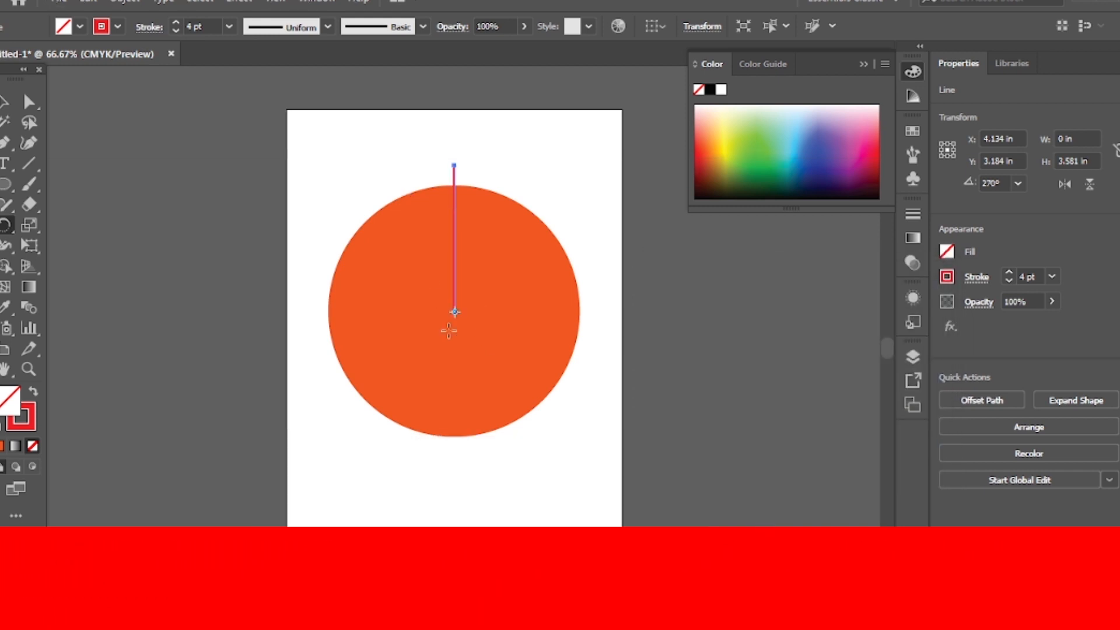
{"action": "scroll", "coordinate": [459, 334], "scroll_direction": "down", "scroll_amount": 2}
{"action": "scroll", "coordinate": [464, 337], "scroll_direction": "up", "scroll_amount": 9}
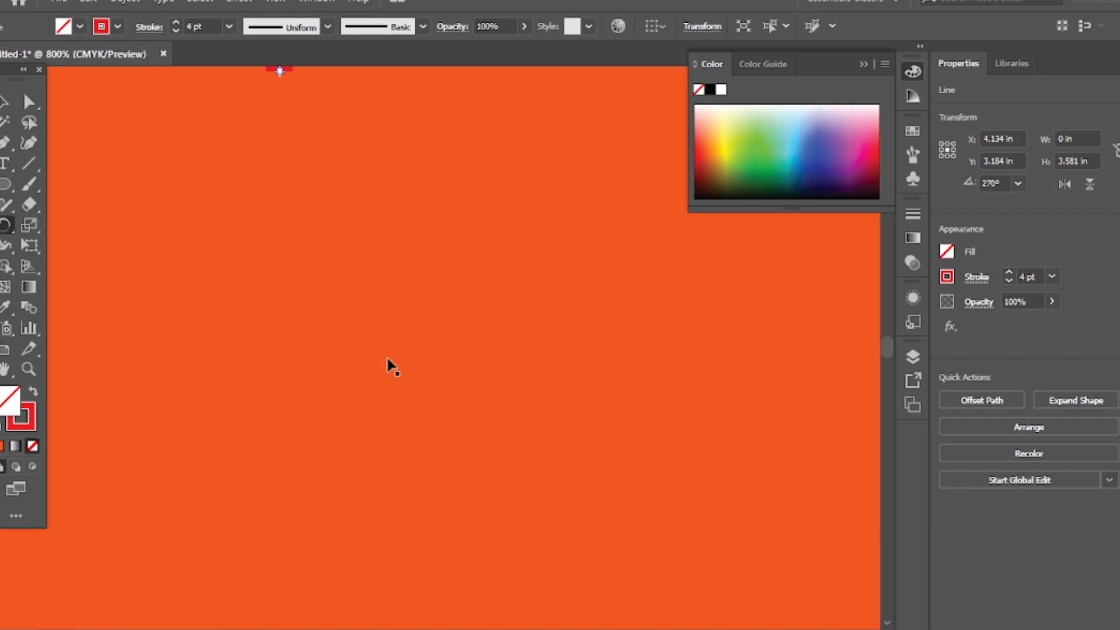
{"action": "scroll", "coordinate": [390, 362], "scroll_direction": "down", "scroll_amount": 5}
{"action": "scroll", "coordinate": [387, 355], "scroll_direction": "up", "scroll_amount": 2}
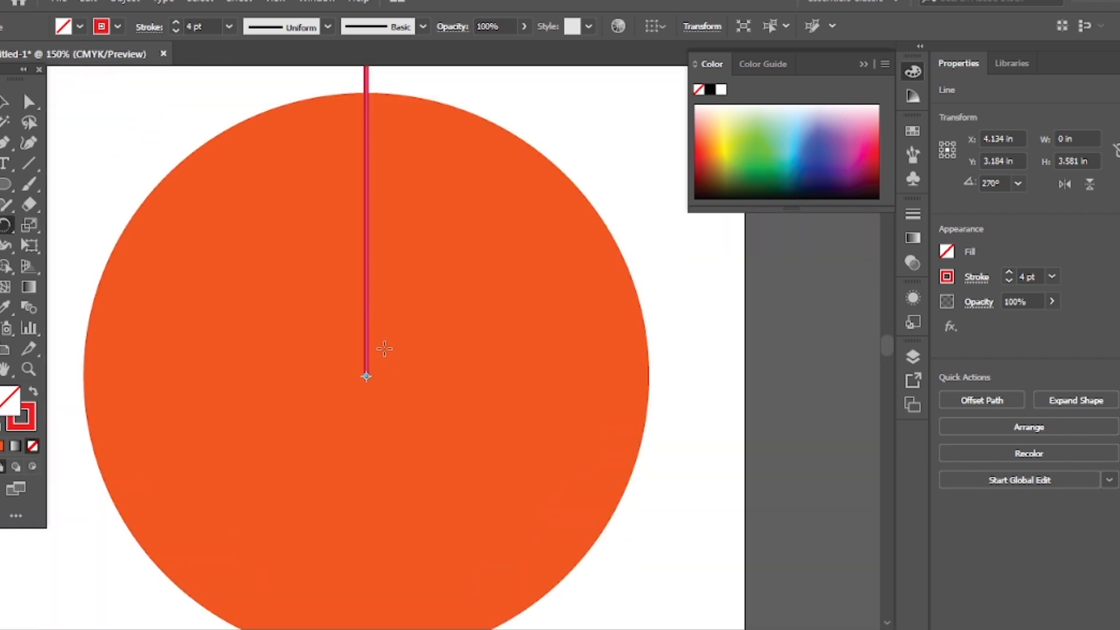
{"action": "left_click", "coordinate": [365, 374], "text": "alt"}
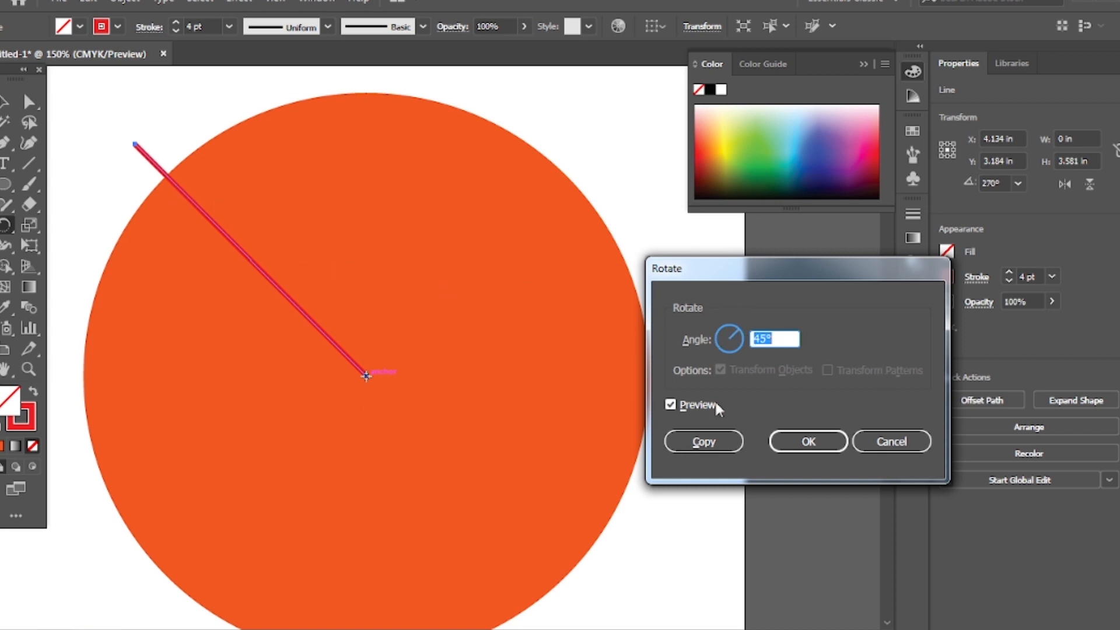
{"action": "left_click", "coordinate": [678, 405]}
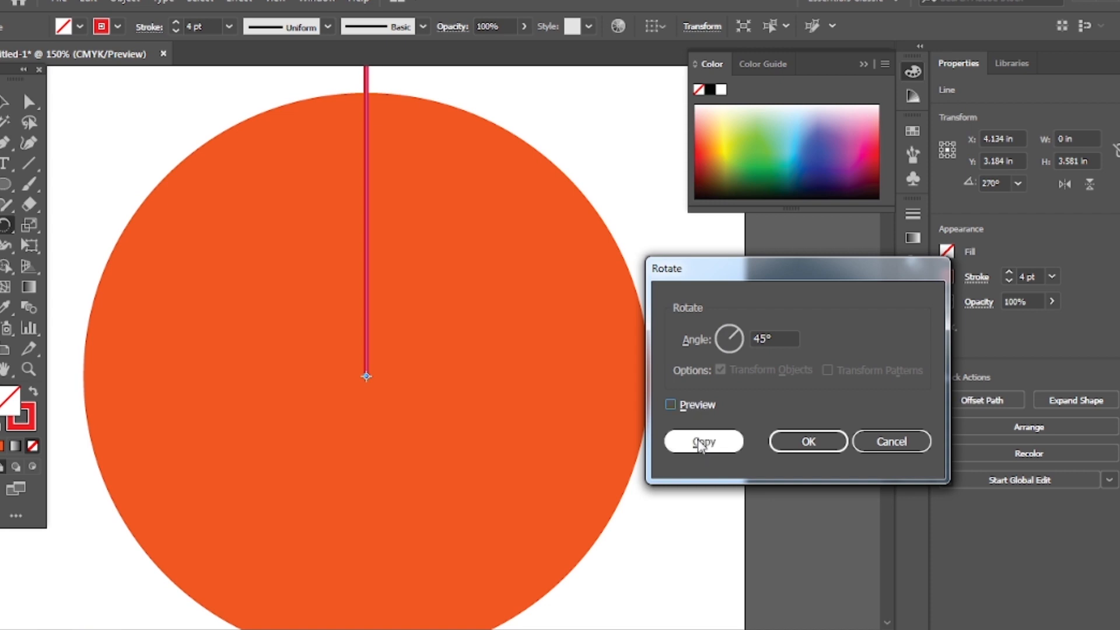
{"action": "left_click", "coordinate": [686, 404]}
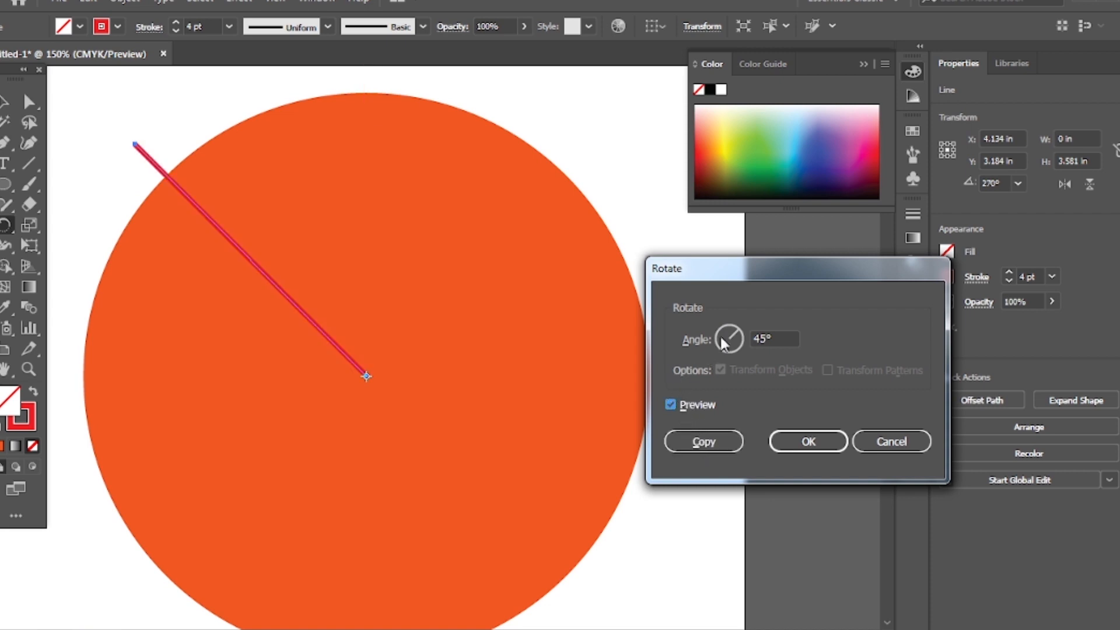
{"action": "left_click", "coordinate": [768, 333]}
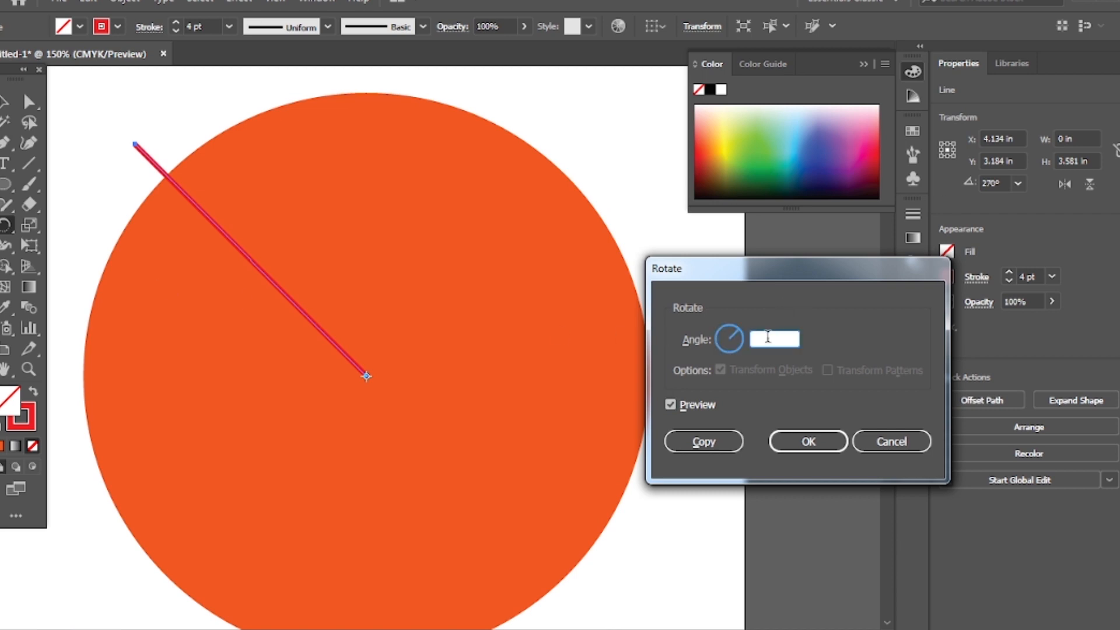
{"action": "type", "text": "35"}
{"action": "left_click", "coordinate": [689, 448]}
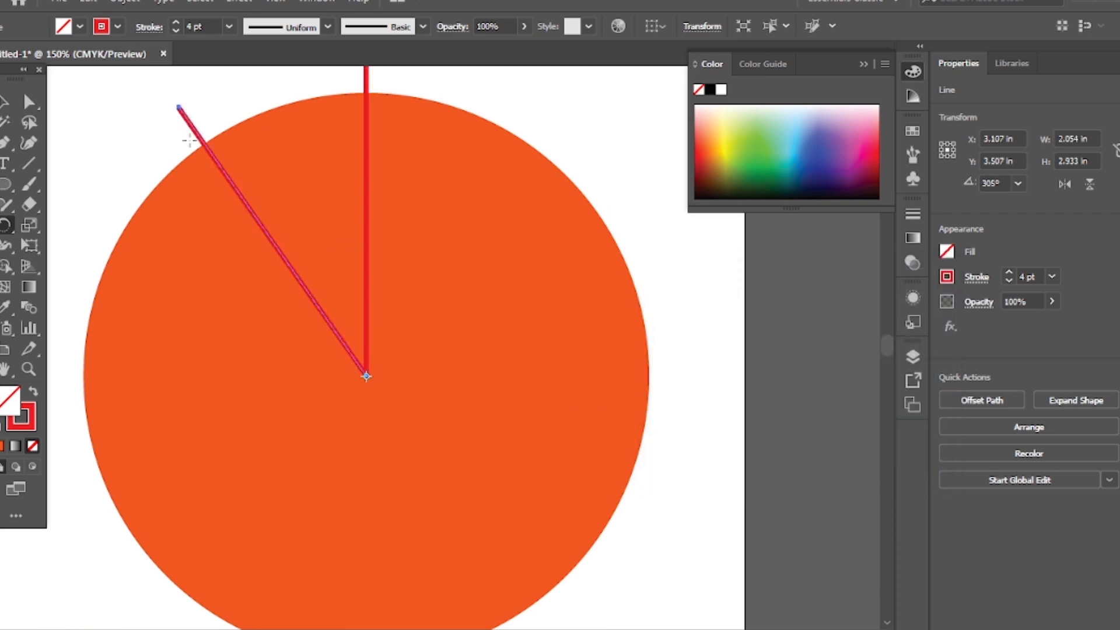
- Repeat the 35° rotated copy nine times so that lines fan out around the circle
{"action": "scroll", "coordinate": [367, 375], "scroll_direction": "up", "scroll_amount": 2}
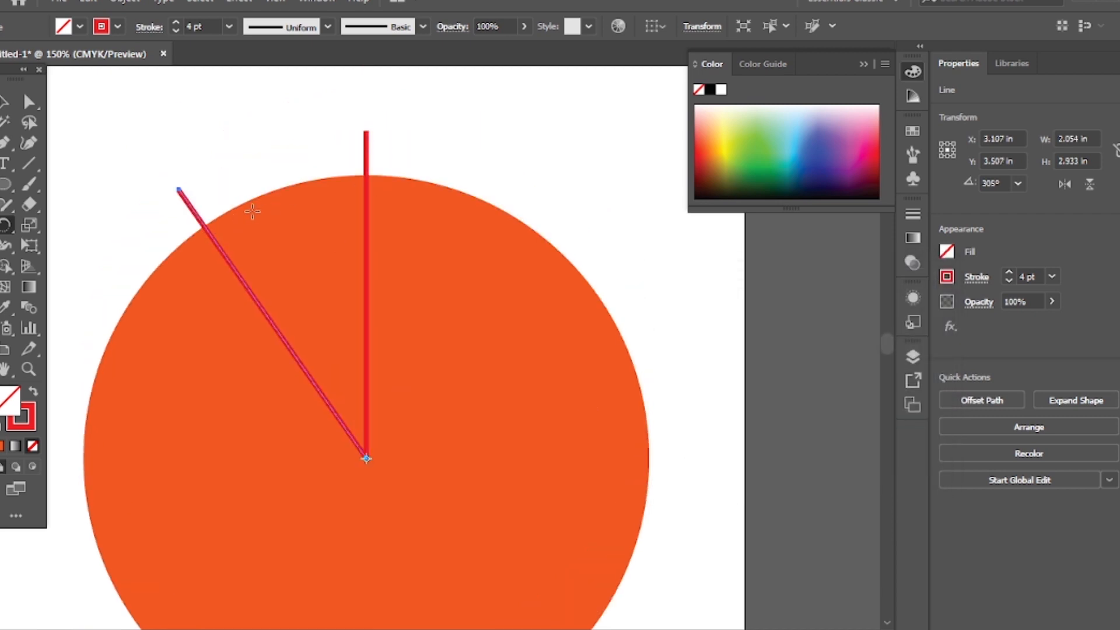
{"action": "scroll", "coordinate": [263, 217], "scroll_direction": "down", "scroll_amount": 2}
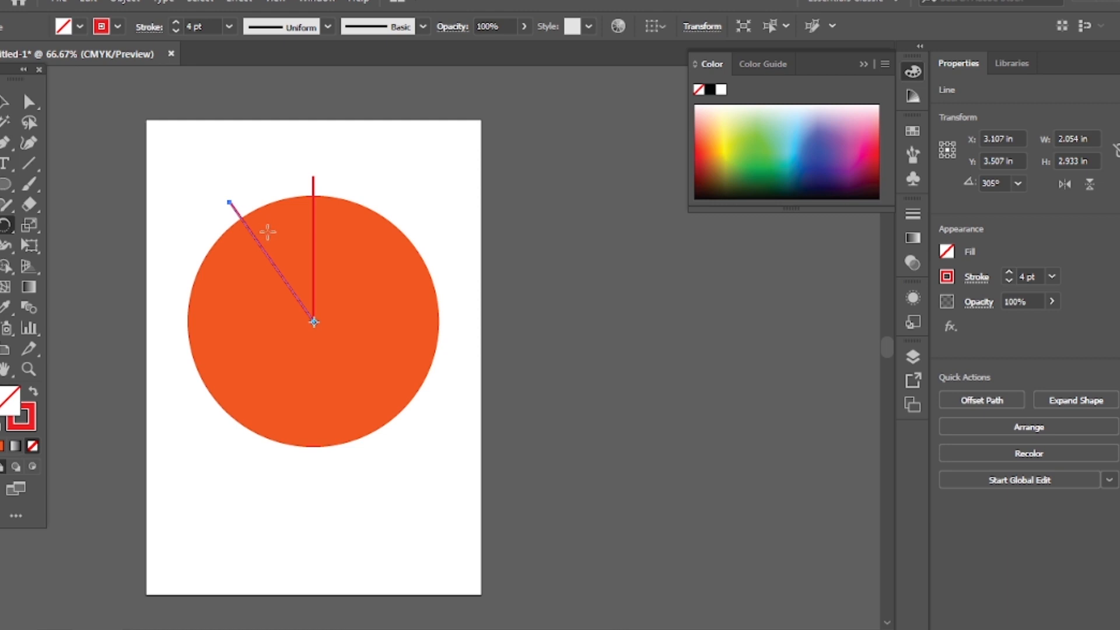
{"action": "key", "text": "ctrl+d"}
{"action": "key", "text": "ctrl+d"}
{"action": "key", "text": "ctrl+d"}
{"action": "key", "text": "ctrl+d"}
{"action": "key", "text": "ctrl+d"}
{"action": "key", "text": "ctrl+d"}
{"action": "key", "text": "ctrl+d"}
{"action": "key", "text": "ctrl+d"}
{"action": "key", "text": "ctrl+d"}
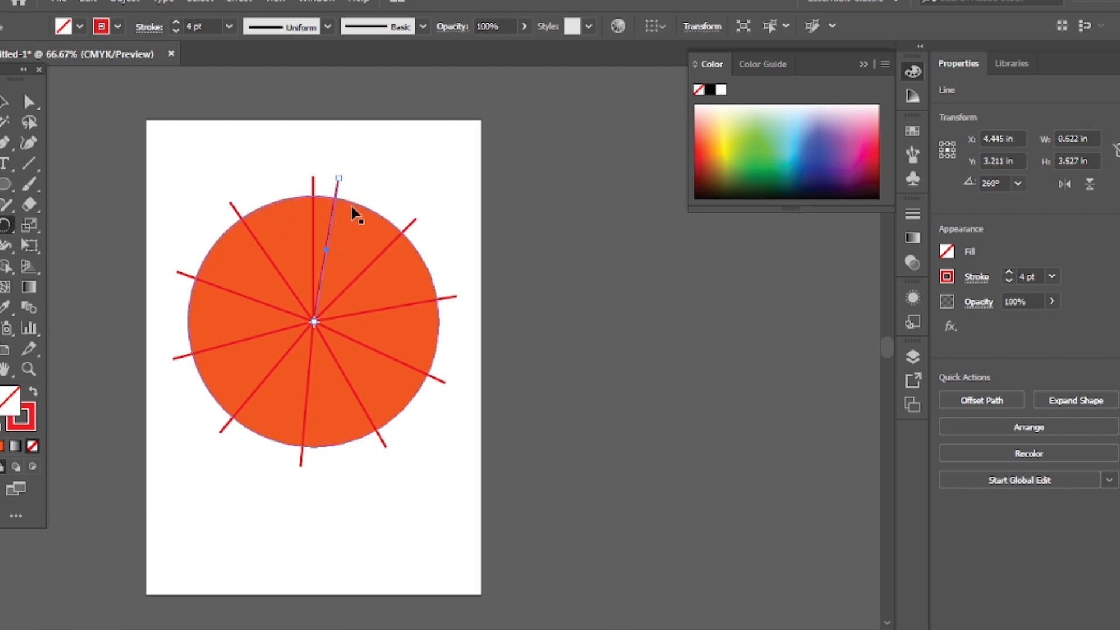
- Undo all the 35° rotated copies, back to the single vertical line
{"action": "left_click_drag", "start_coordinate": [362, 220], "coordinate": [418, 230]}
{"action": "key", "text": "ctrl+z"}
{"action": "key", "text": "ctrl+z"}
{"action": "key", "text": "ctrl+z"}
{"action": "key", "text": "ctrl+z"}
{"action": "key", "text": "ctrl+z"}
{"action": "key", "text": "ctrl+z"}
{"action": "key", "text": "ctrl+z"}
{"action": "key", "text": "ctrl+z"}
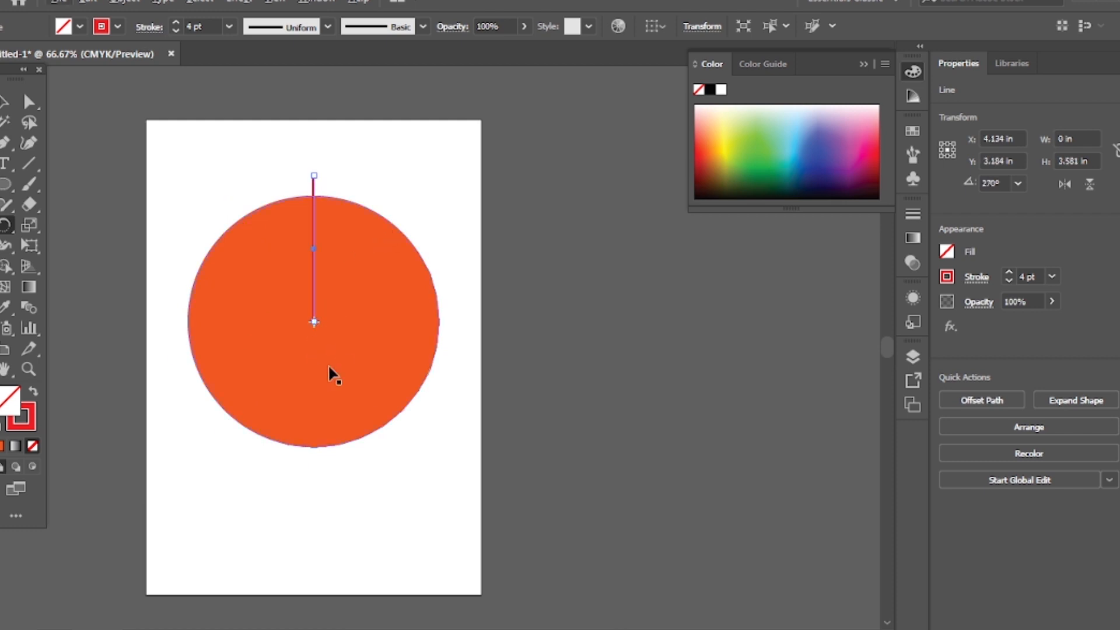
- Make a copy of the vertical line rotated 45° about the circle's centre
{"action": "scroll", "coordinate": [295, 385], "scroll_direction": "up", "scroll_amount": 2}
{"action": "scroll", "coordinate": [311, 355], "scroll_direction": "up", "scroll_amount": 2}
{"action": "scroll", "coordinate": [318, 391], "scroll_direction": "left", "scroll_amount": 3}
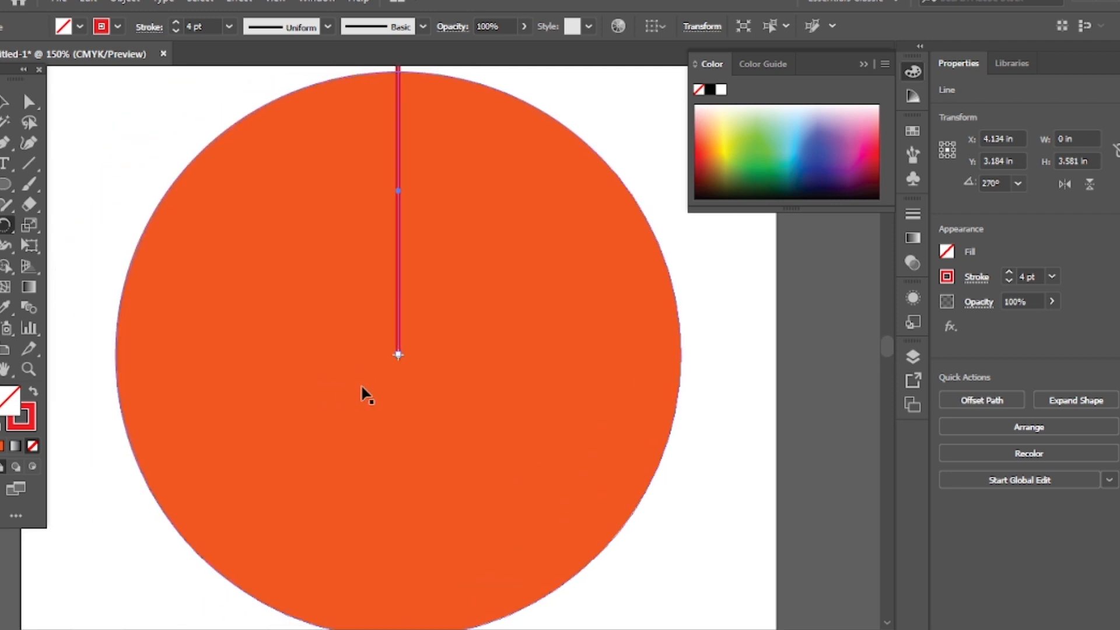
{"action": "left_click", "coordinate": [858, 64]}
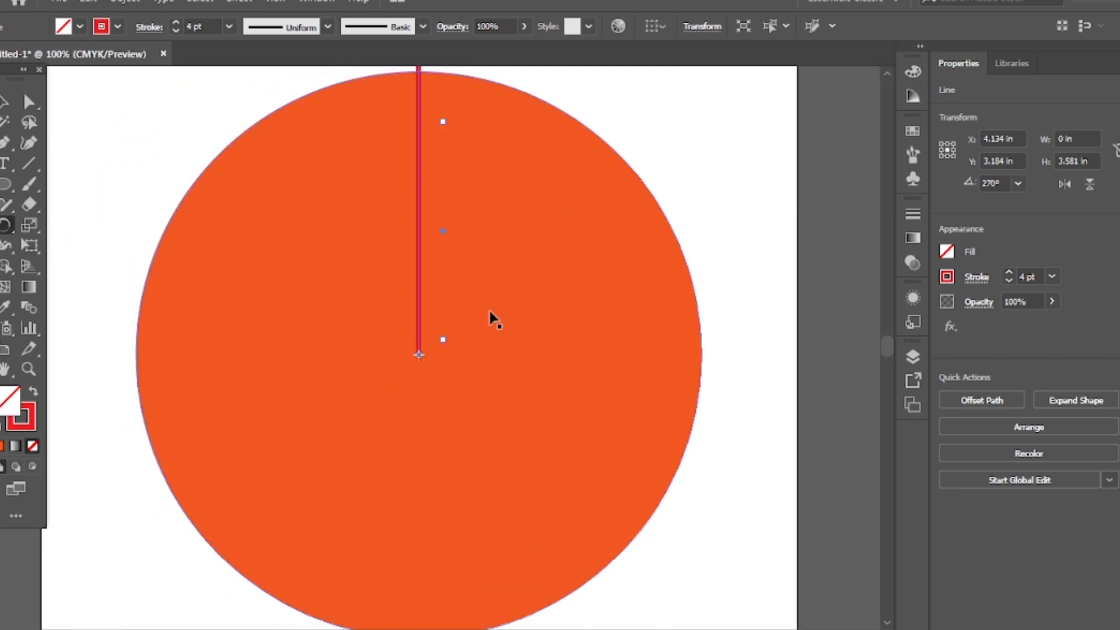
{"action": "scroll", "coordinate": [489, 311], "scroll_direction": "down", "scroll_amount": 1}
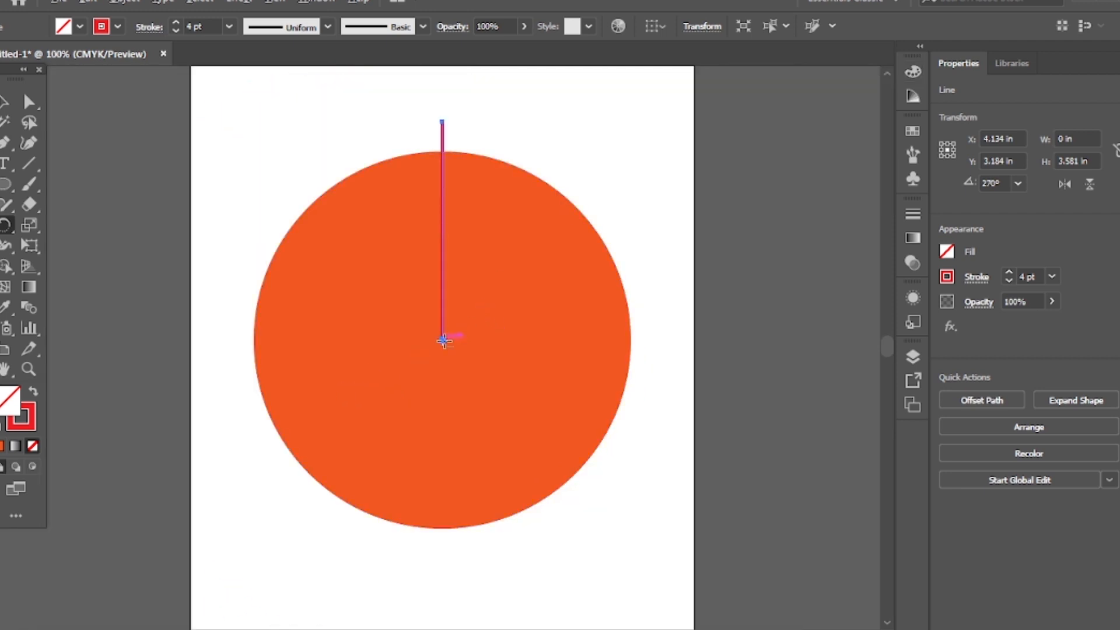
{"action": "left_click", "coordinate": [444, 341], "text": "alt"}
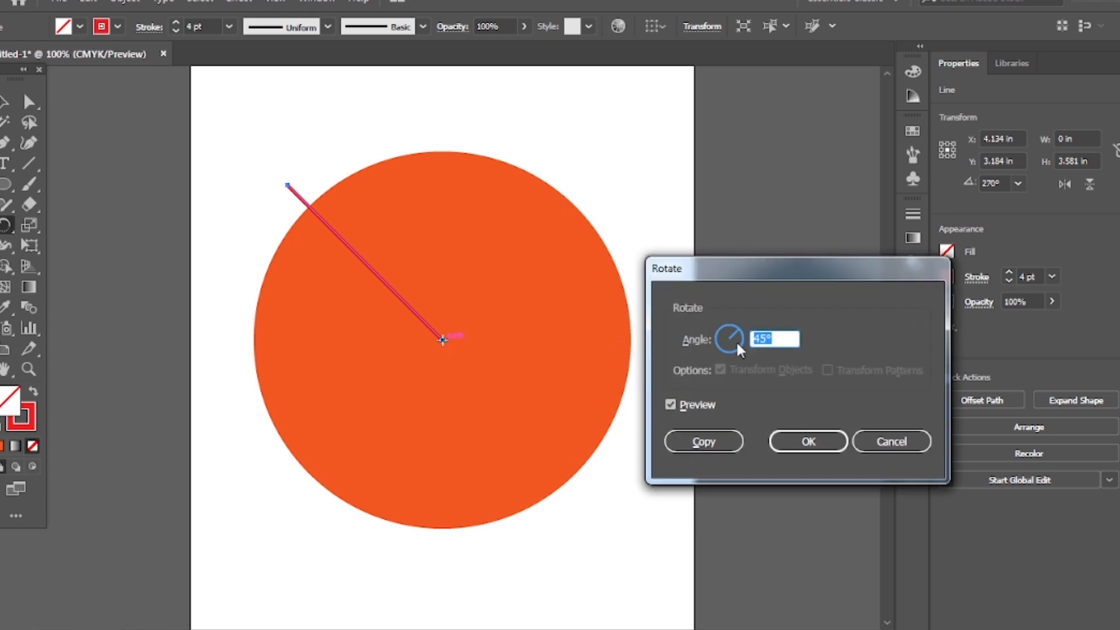
{"action": "left_click", "coordinate": [704, 441]}
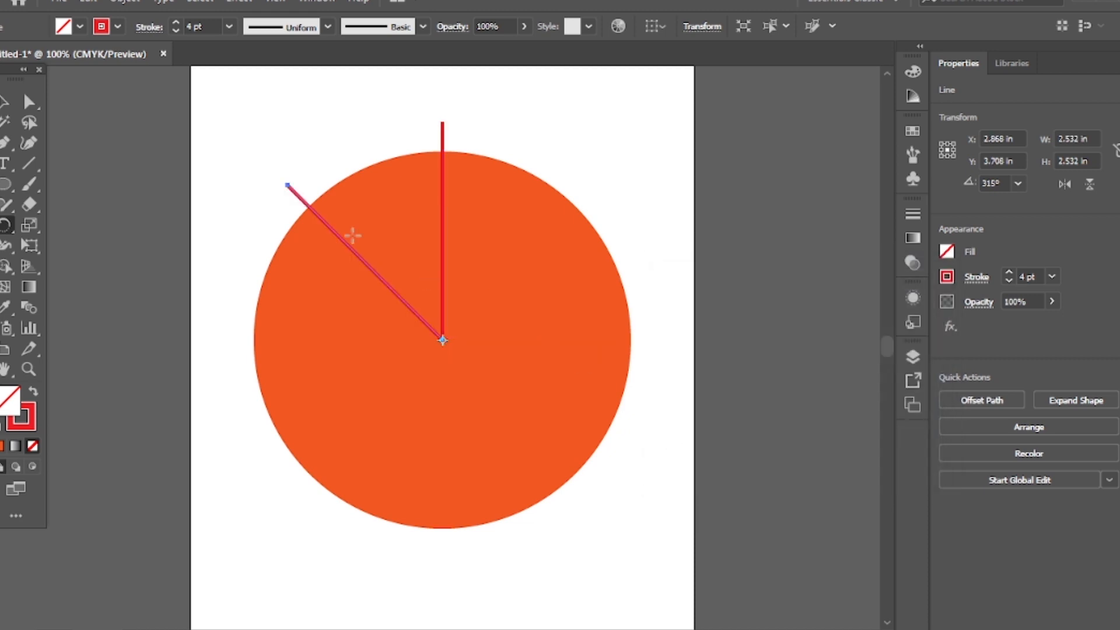
- Repeat the 45° rotated copy around the circle to make eight evenly spaced lines
{"action": "key", "text": "ctrl+d"}
{"action": "key", "text": "ctrl+d"}
{"action": "key", "text": "ctrl+d"}
{"action": "key", "text": "ctrl+d"}
{"action": "key", "text": "ctrl+d"}
{"action": "key", "text": "ctrl+d"}
{"action": "key", "text": "ctrl+d"}
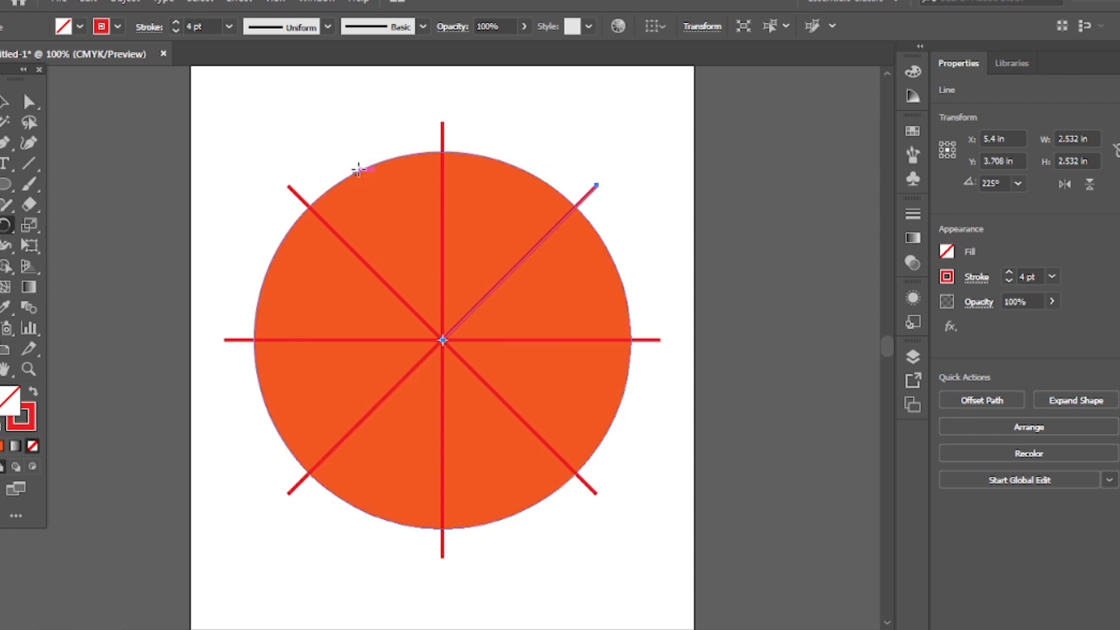
- Select the orange circle together with all eight red lines
{"action": "key", "text": "ctrl+minus"}
{"action": "left_click", "coordinate": [6, 103]}
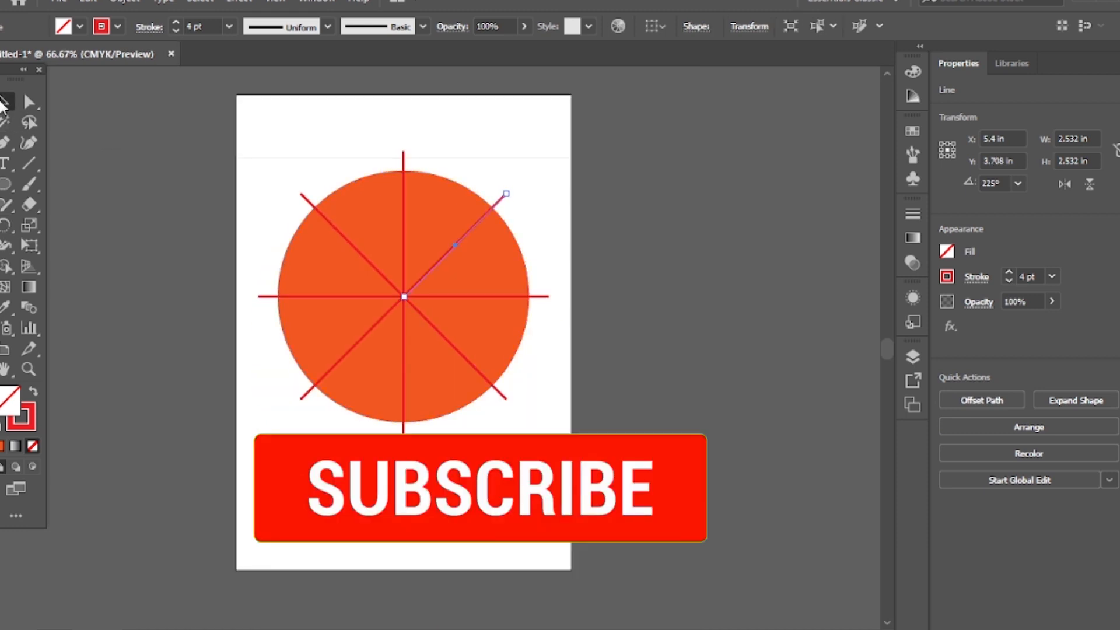
{"action": "left_click_drag", "start_coordinate": [280, 106], "coordinate": [620, 418]}
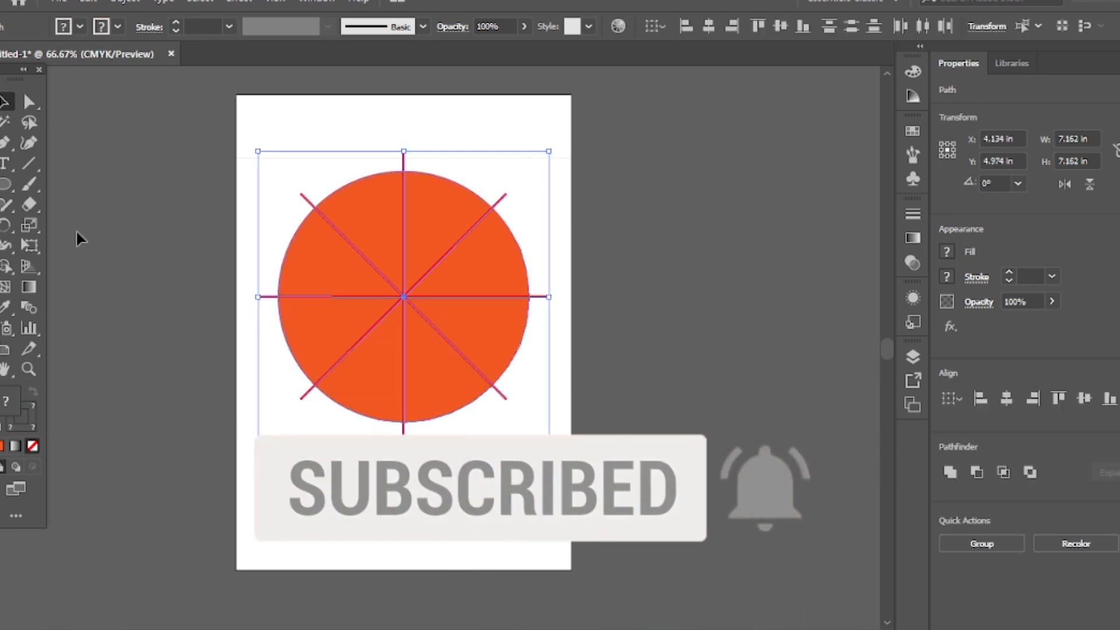
- Separate the wedge just left of the upper vertical line with Shape Builder and choose a cyan fill swatch
{"action": "left_click", "coordinate": [5, 267]}
{"action": "left_click", "coordinate": [356, 216], "text": "alt"}
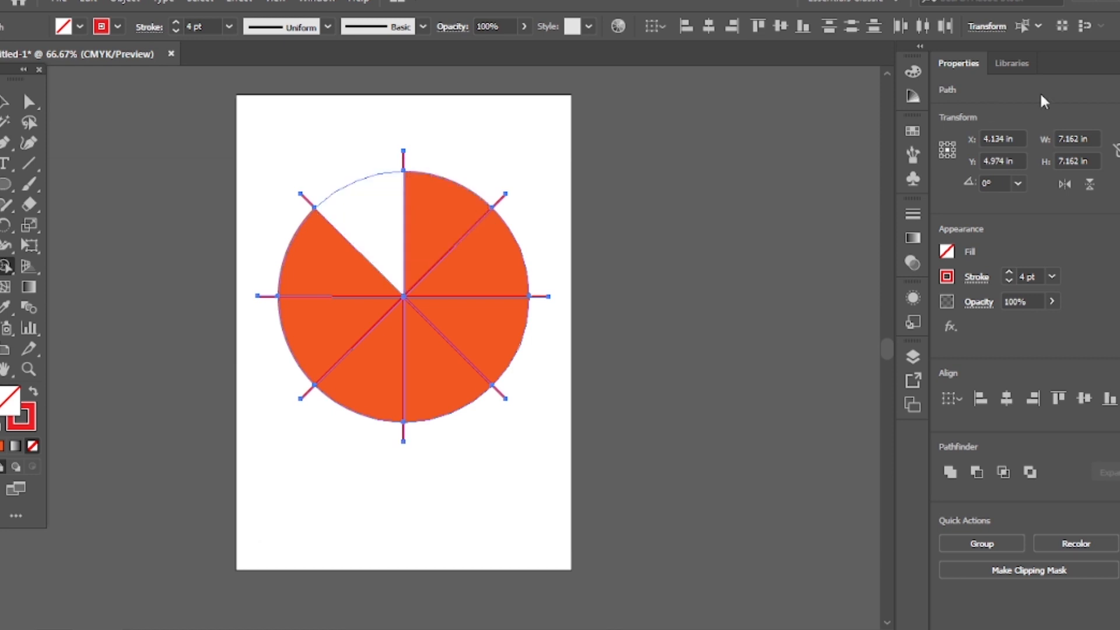
{"action": "left_click", "coordinate": [920, 131]}
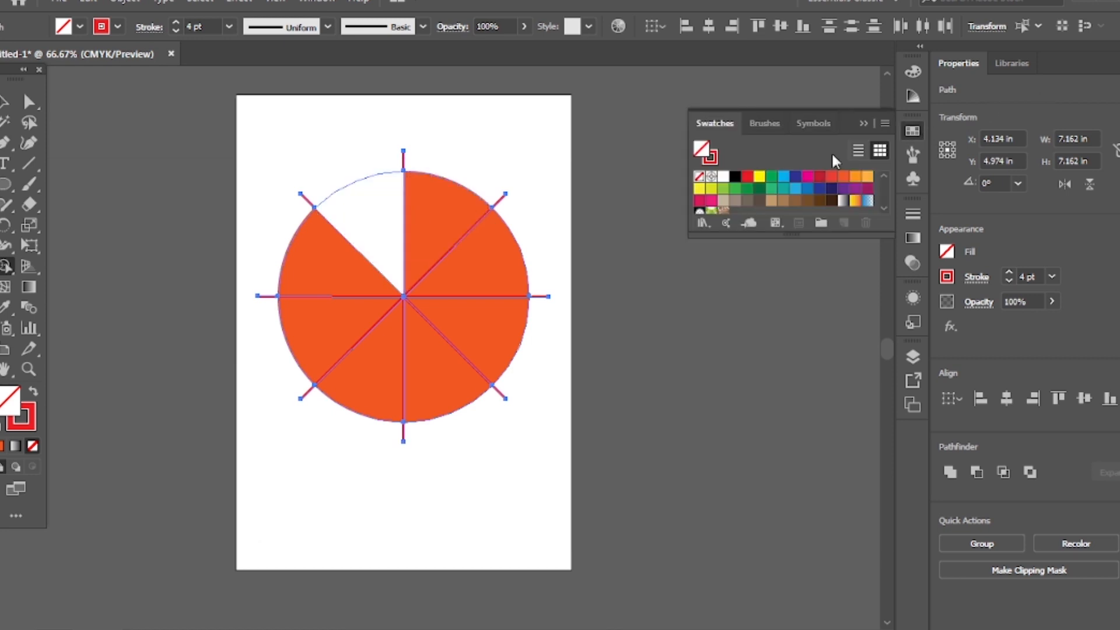
{"action": "left_click", "coordinate": [783, 178]}
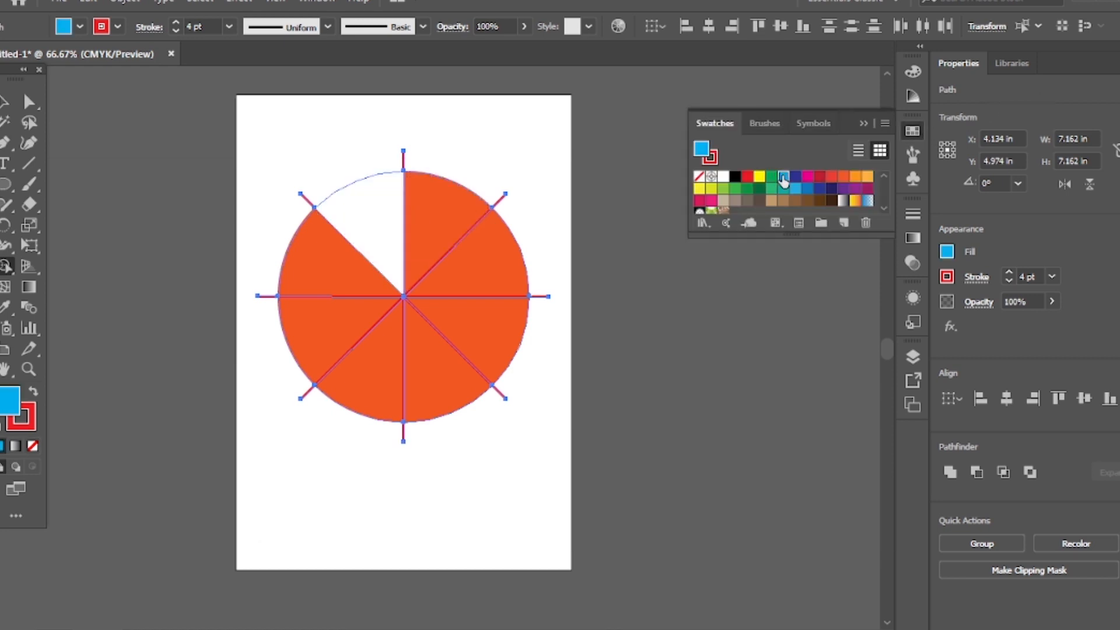
- Sample the separated wedge's white fill onto the selected artwork with the Eyedropper and set the fill to light pink
{"action": "left_click", "coordinate": [3, 309]}
{"action": "left_click", "coordinate": [355, 201]}
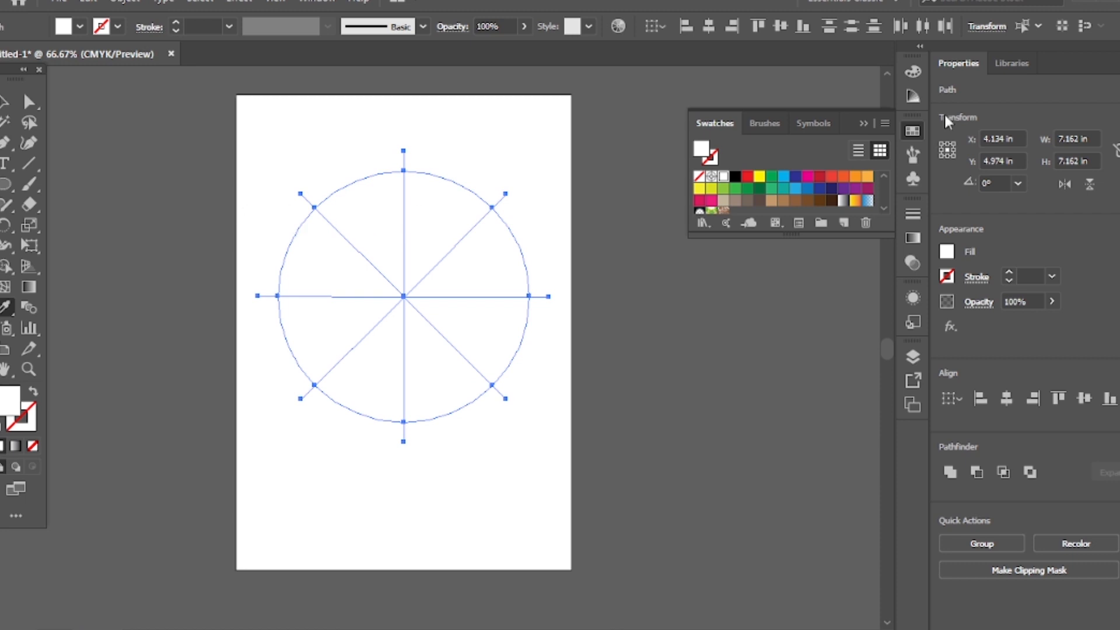
{"action": "left_click", "coordinate": [913, 73]}
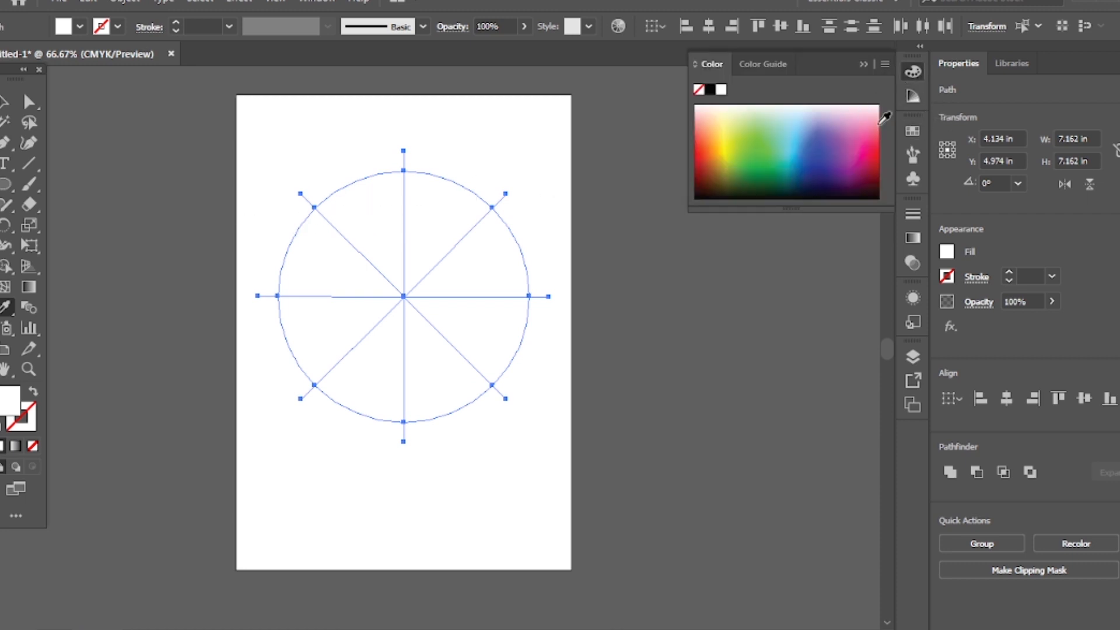
{"action": "left_click", "coordinate": [861, 123]}
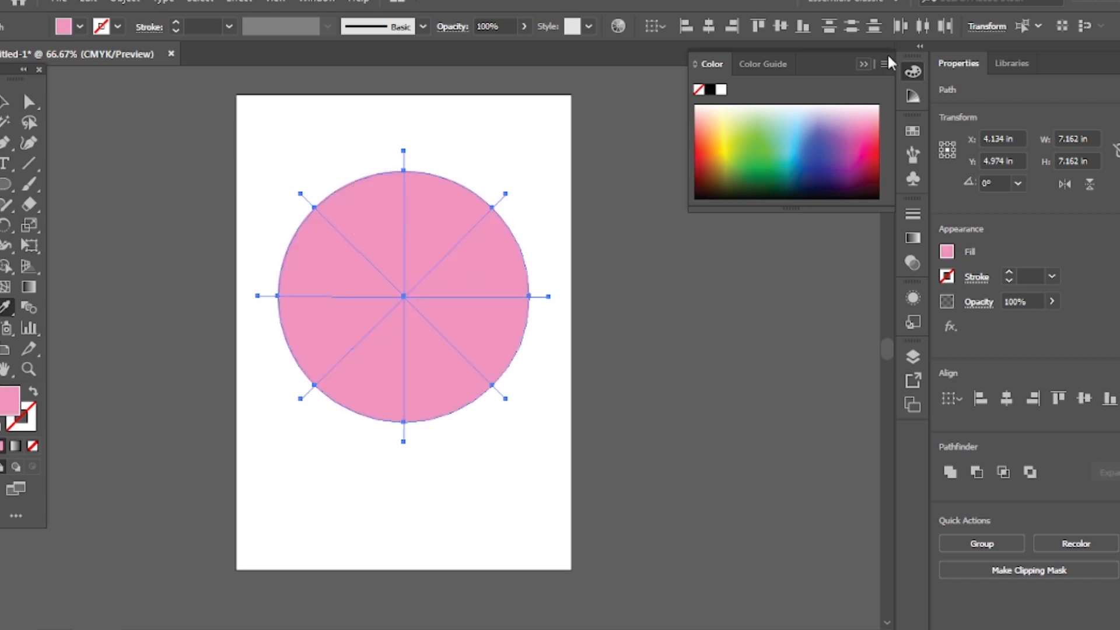
{"action": "left_click", "coordinate": [863, 64]}
{"action": "left_click", "coordinate": [6, 101]}
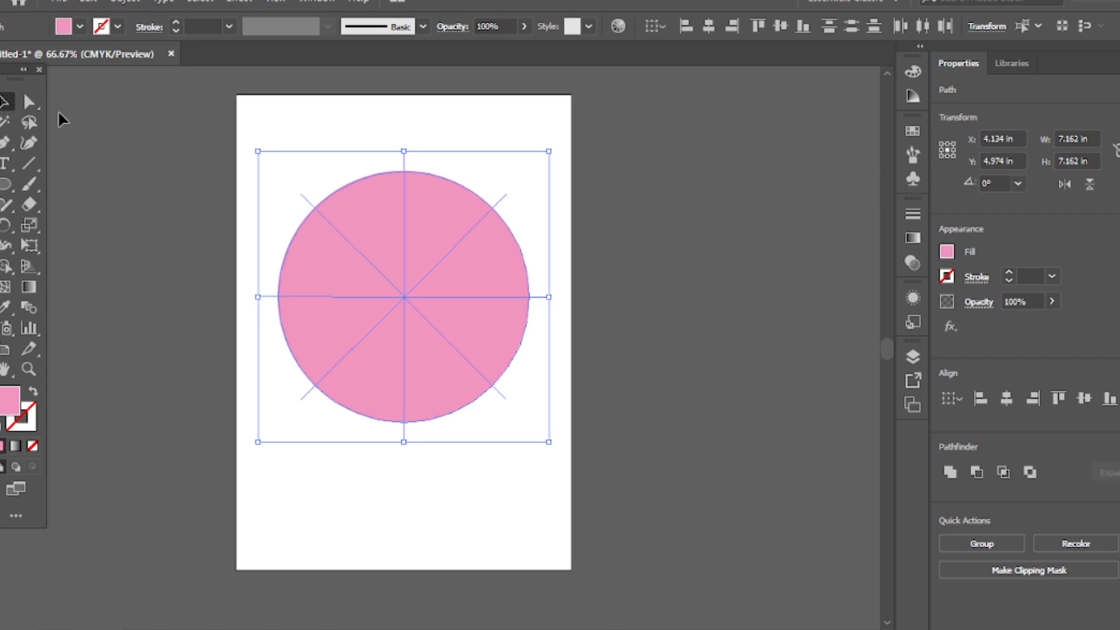
- Move the separated pink wedge up and outward, and shift the rest of the circle and one diagonal line
{"action": "left_click", "coordinate": [294, 110]}
{"action": "left_click", "coordinate": [355, 192]}
{"action": "left_click_drag", "start_coordinate": [365, 207], "coordinate": [328, 148]}
{"action": "left_click_drag", "start_coordinate": [447, 211], "coordinate": [463, 179]}
{"action": "left_click_drag", "start_coordinate": [457, 241], "coordinate": [426, 302]}
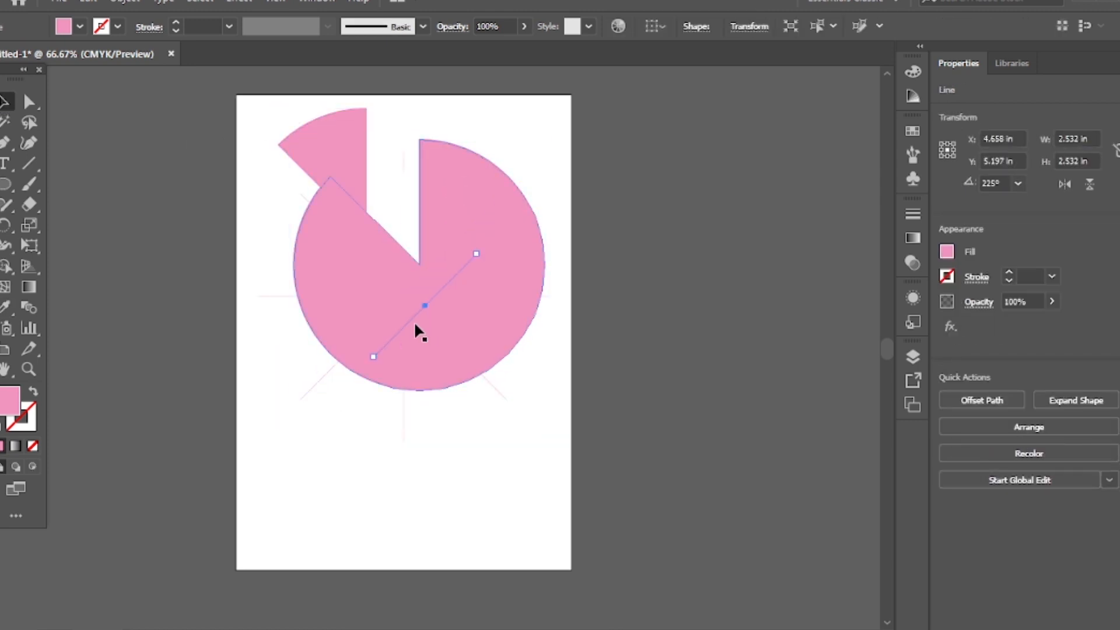
- Undo the moves, the fill changes and the wedge separation, back to the whole orange circle with eight red lines
{"action": "key", "text": "ctrl+z"}
{"action": "scroll", "coordinate": [502, 280], "scroll_direction": "up", "scroll_amount": 3}
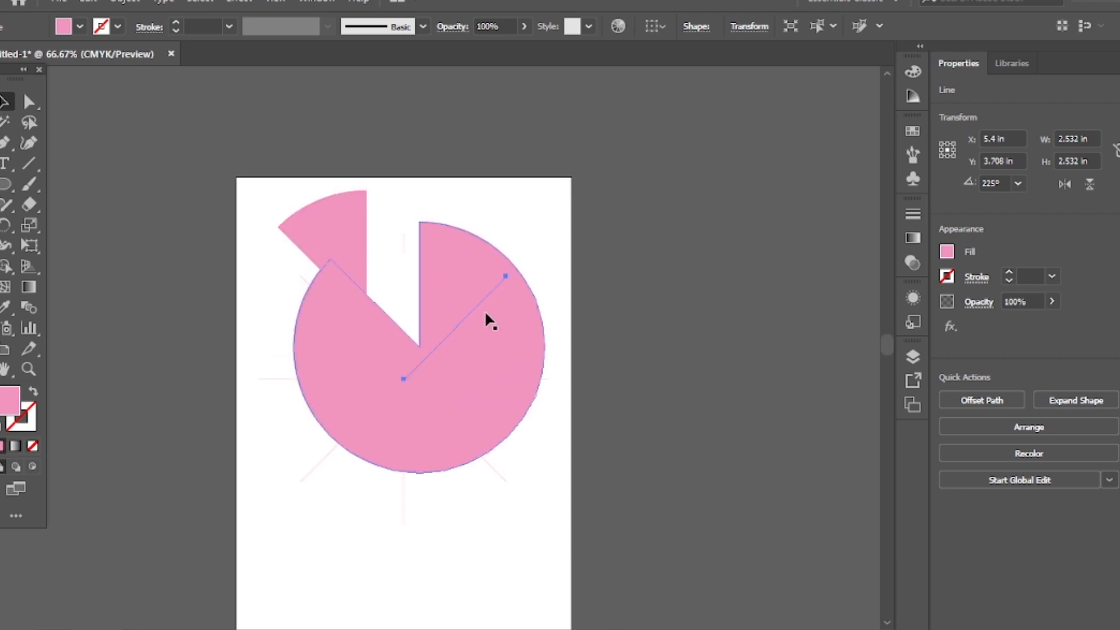
{"action": "key", "text": "ctrl+z"}
{"action": "key", "text": "ctrl+z"}
{"action": "key", "text": "v"}
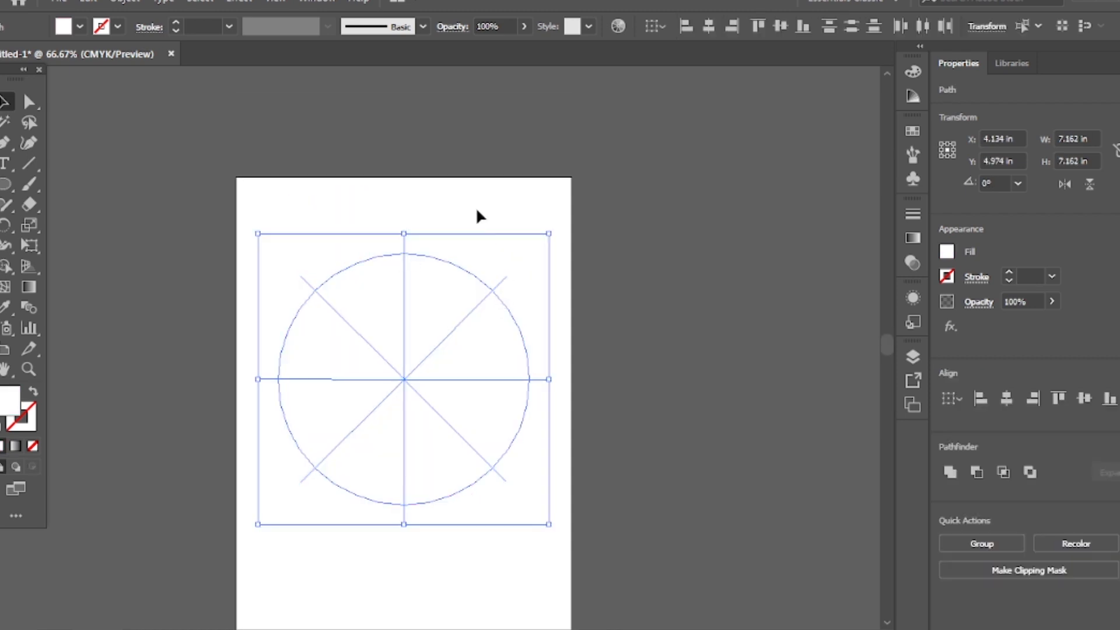
{"action": "left_click", "coordinate": [363, 287]}
{"action": "left_click", "coordinate": [426, 300]}
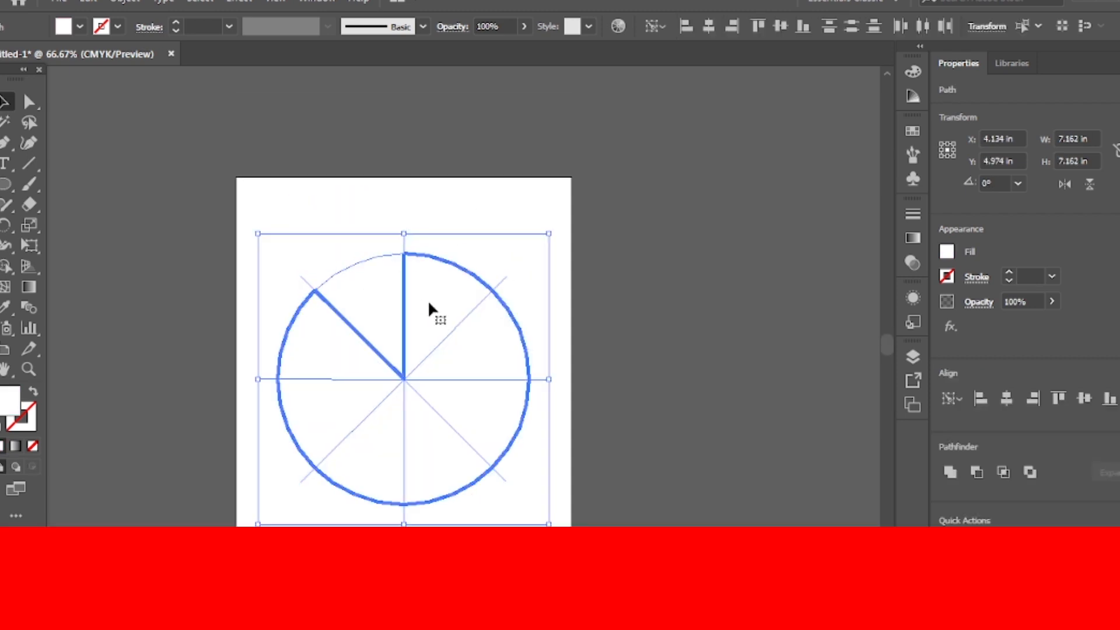
{"action": "key", "text": "ctrl+z"}
{"action": "key", "text": "ctrl+z"}
{"action": "key", "text": "ctrl+z"}
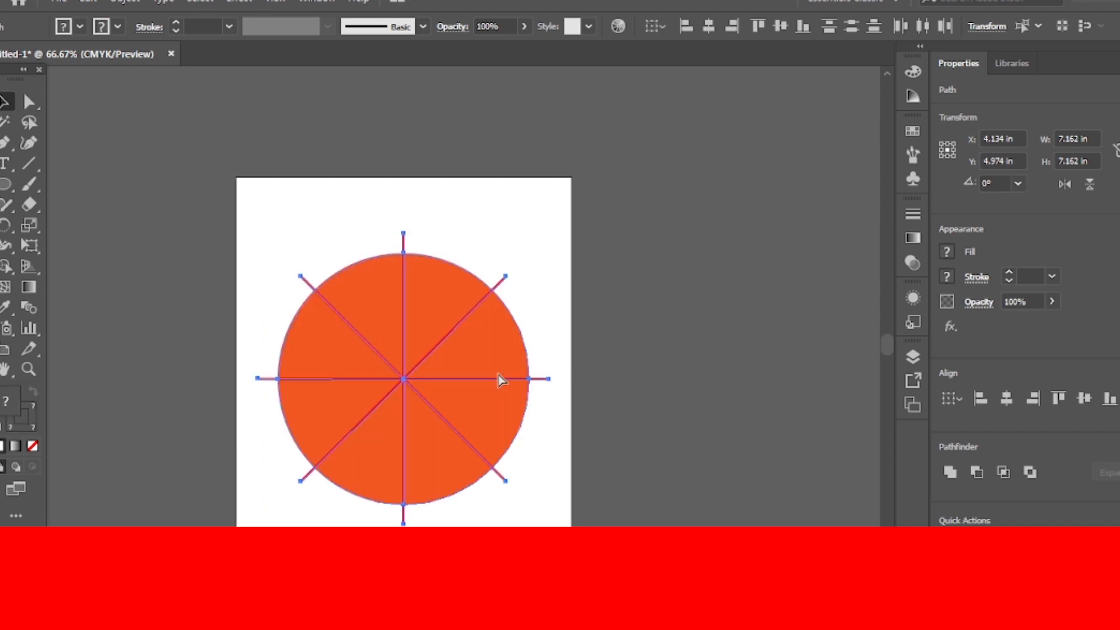
- Split the circle into eight separate white wedges along the lines with Shape Builder
{"action": "left_click", "coordinate": [6, 266]}
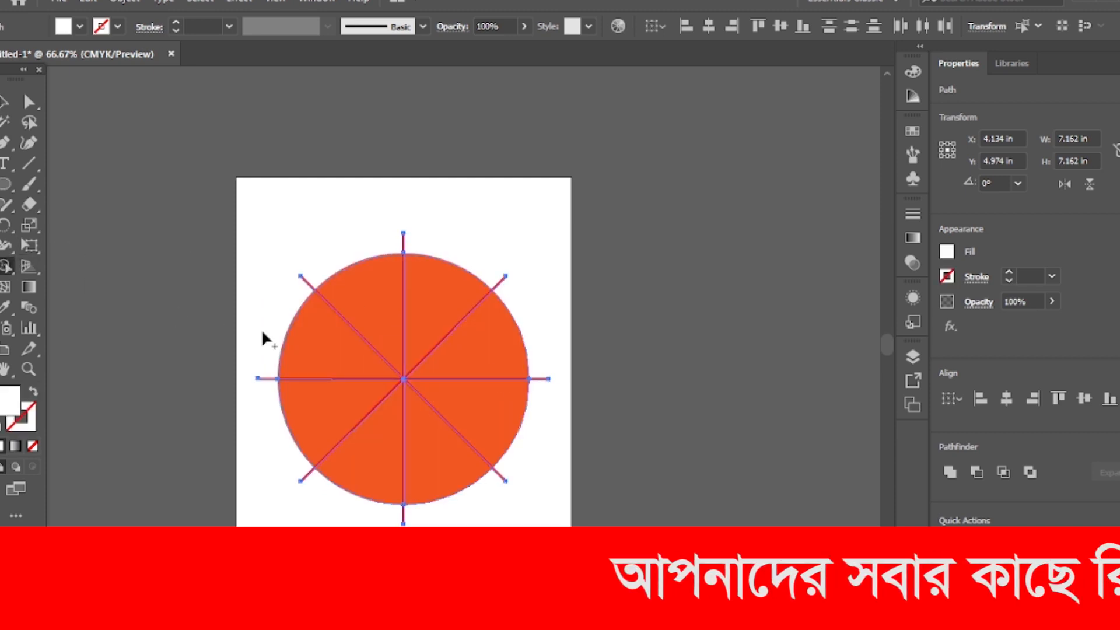
{"action": "left_click", "coordinate": [382, 309]}
{"action": "left_click", "coordinate": [422, 304]}
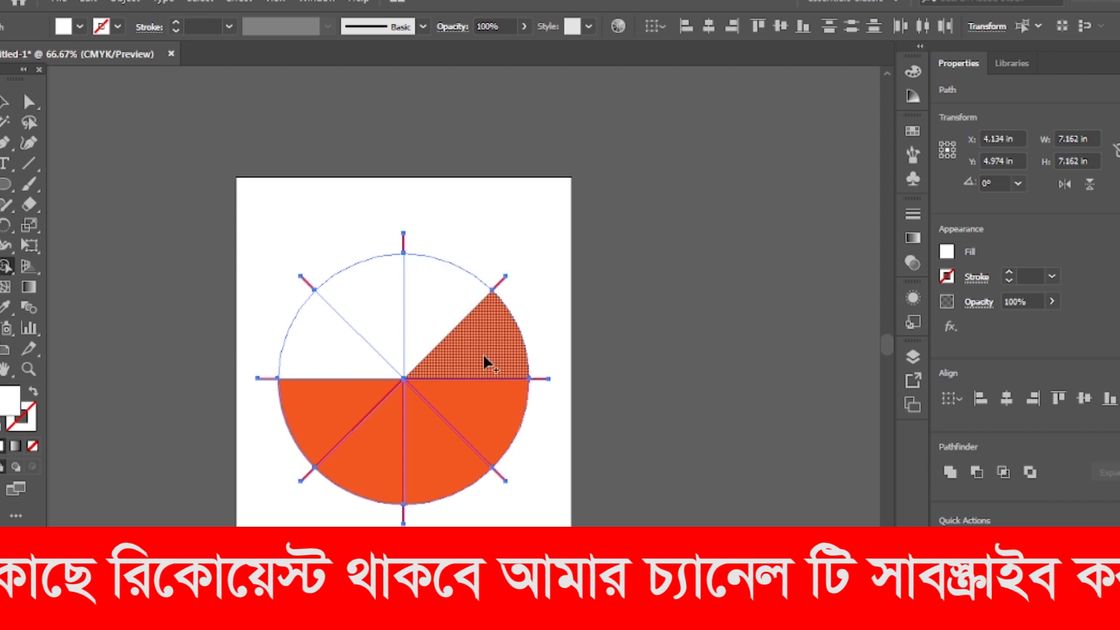
{"action": "left_click", "coordinate": [486, 357]}
{"action": "left_click", "coordinate": [472, 415]}
{"action": "left_click", "coordinate": [431, 455]}
{"action": "left_click", "coordinate": [364, 453]}
{"action": "left_click", "coordinate": [343, 432]}
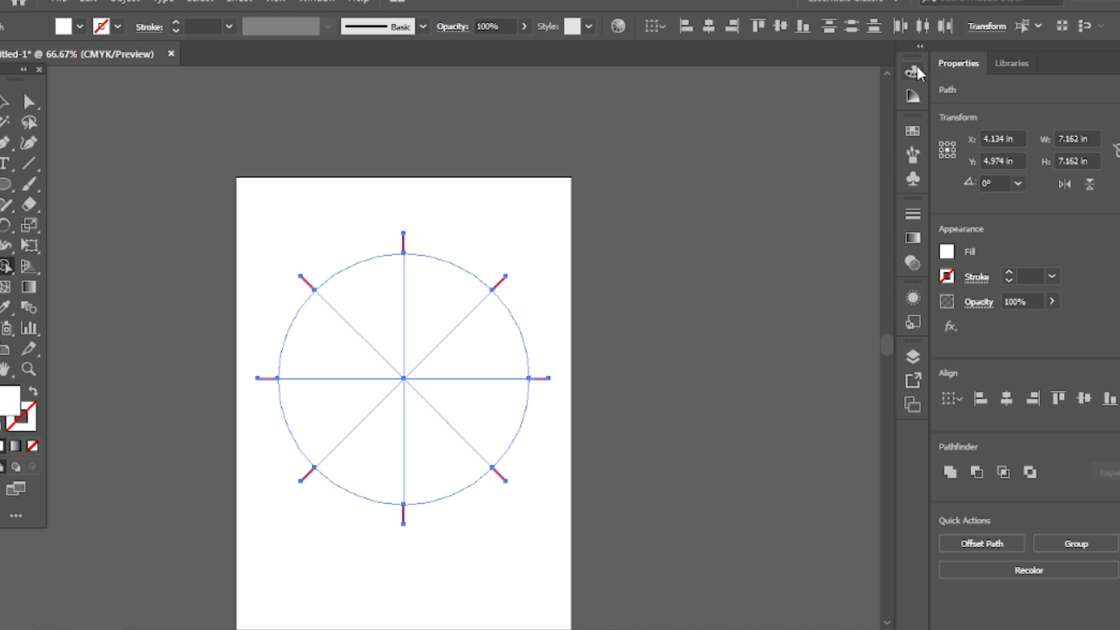
- Set the fill to purple and apply it to all eight wedges of the circle with Shape Builder
{"action": "left_click", "coordinate": [913, 71]}
{"action": "left_click", "coordinate": [843, 139]}
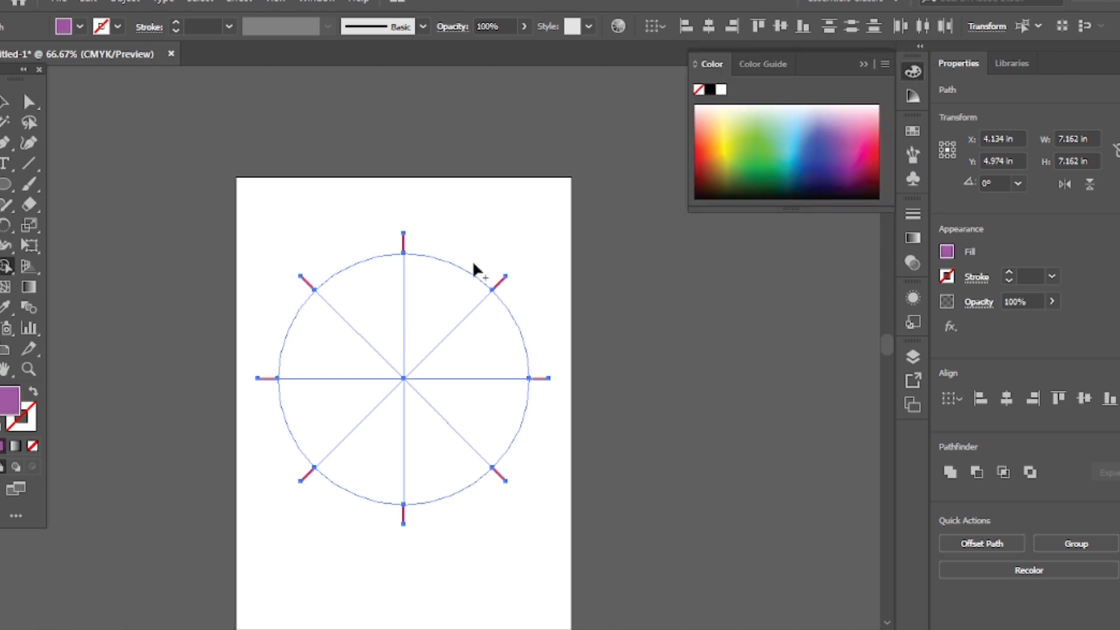
{"action": "left_click", "coordinate": [454, 299]}
{"action": "left_click", "coordinate": [486, 330]}
{"action": "left_click", "coordinate": [488, 410]}
{"action": "left_click", "coordinate": [455, 449]}
{"action": "left_click", "coordinate": [386, 462]}
{"action": "left_click", "coordinate": [311, 398]}
{"action": "left_click", "coordinate": [335, 353]}
{"action": "left_click", "coordinate": [377, 329]}
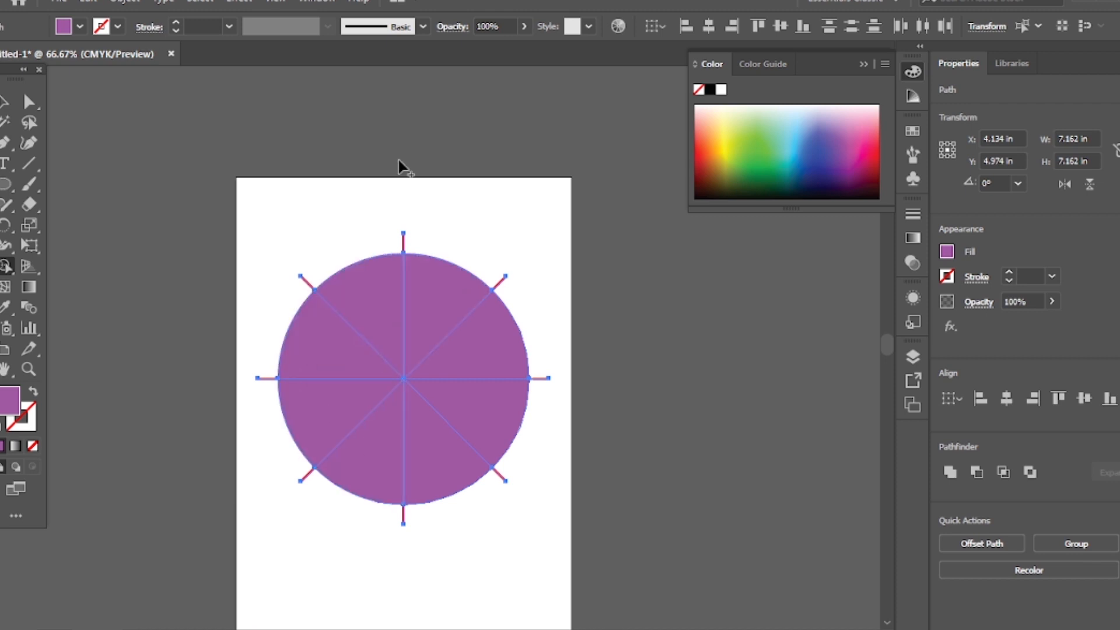
{"action": "key", "text": "v"}
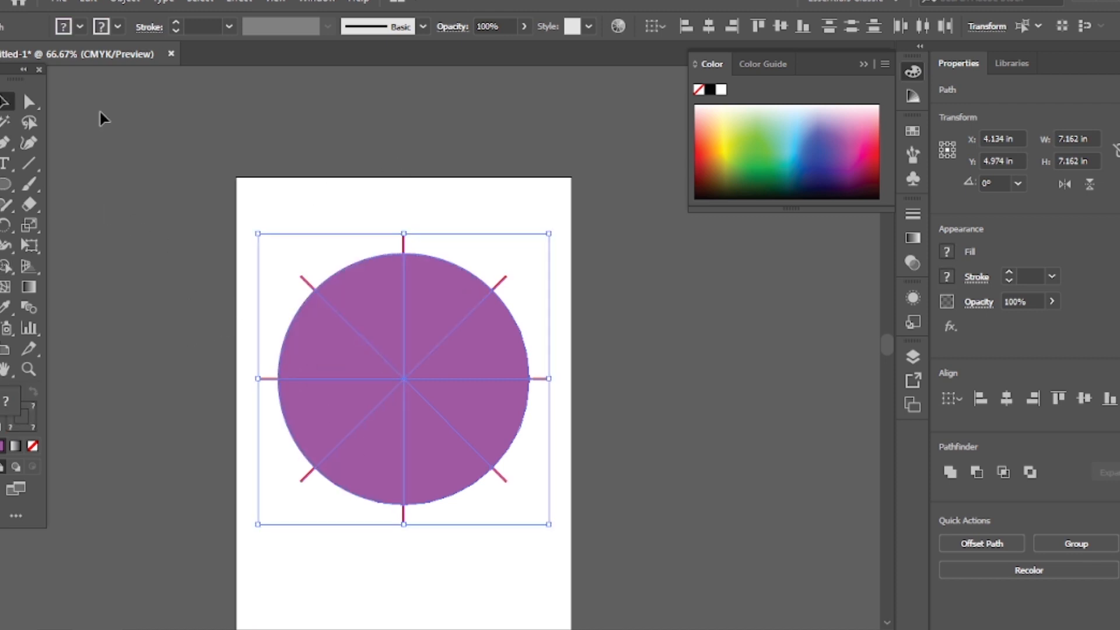
{"action": "left_click", "coordinate": [493, 191]}
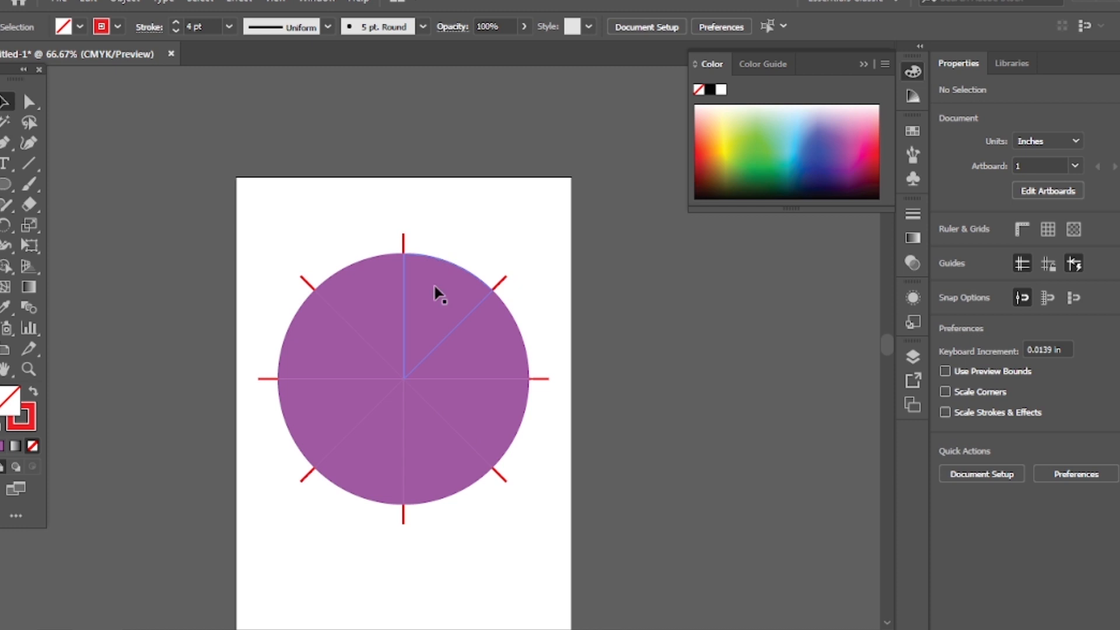
- Delete the eight red line ends that stick out around the purple circle
{"action": "left_click", "coordinate": [497, 280]}
{"action": "left_click", "coordinate": [540, 250]}
{"action": "left_click", "coordinate": [500, 283]}
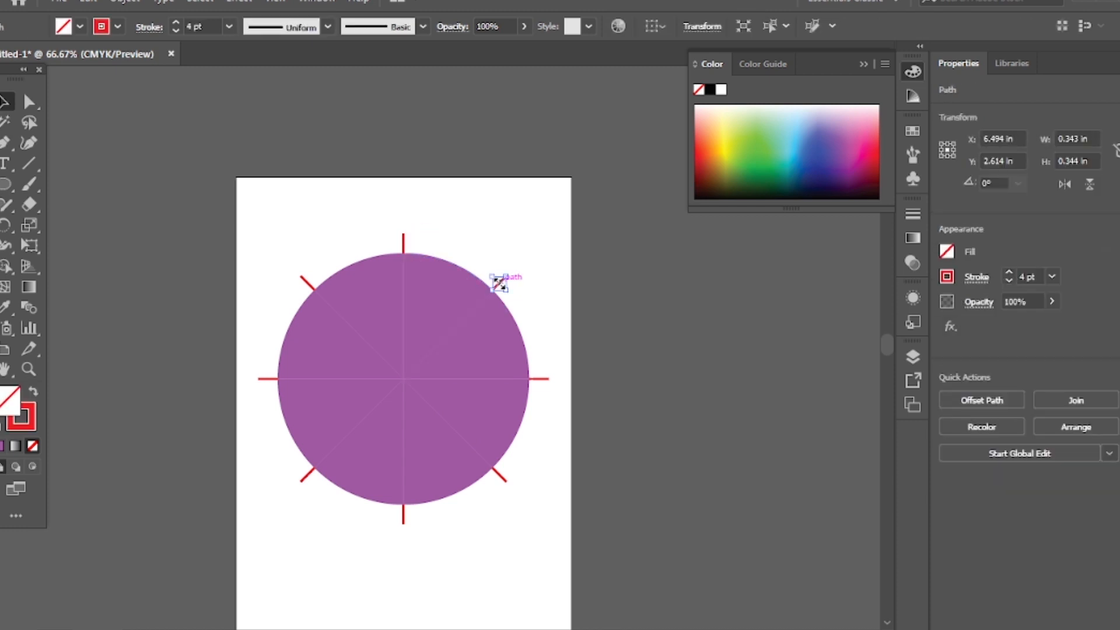
{"action": "key", "text": "Delete"}
{"action": "left_click_drag", "start_coordinate": [553, 408], "coordinate": [554, 408]}
{"action": "key", "text": "Delete"}
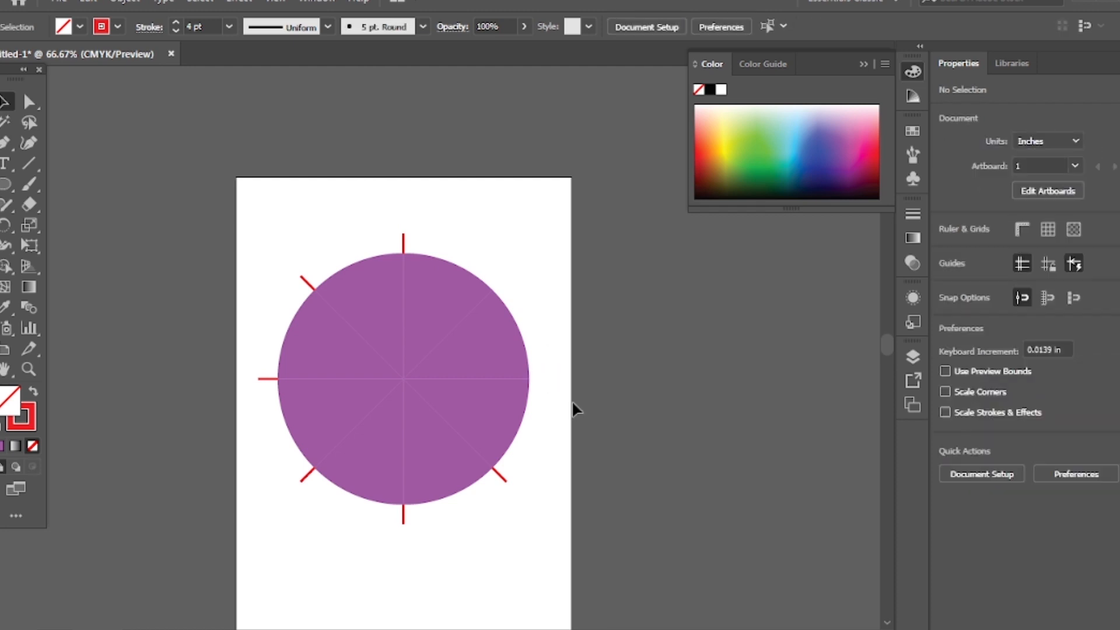
{"action": "left_click_drag", "start_coordinate": [504, 492], "coordinate": [505, 494]}
{"action": "key", "text": "Delete"}
{"action": "left_click_drag", "start_coordinate": [380, 531], "coordinate": [365, 511]}
{"action": "key", "text": "Delete"}
{"action": "left_click_drag", "start_coordinate": [251, 401], "coordinate": [262, 408]}
{"action": "key", "text": "Delete"}
{"action": "left_click_drag", "start_coordinate": [301, 285], "coordinate": [317, 293]}
{"action": "key", "text": "Delete"}
{"action": "left_click_drag", "start_coordinate": [420, 236], "coordinate": [421, 237]}
{"action": "key", "text": "Delete"}
- Move the wedges outward from the circle's centre so that gaps separate all eight pieces
{"action": "left_click_drag", "start_coordinate": [457, 280], "coordinate": [487, 217]}
{"action": "left_click_drag", "start_coordinate": [495, 350], "coordinate": [542, 350]}
{"action": "left_click_drag", "start_coordinate": [458, 410], "coordinate": [328, 548]}
{"action": "left_click_drag", "start_coordinate": [326, 418], "coordinate": [273, 403]}
{"action": "left_click_drag", "start_coordinate": [318, 350], "coordinate": [283, 297]}
{"action": "left_click_drag", "start_coordinate": [356, 280], "coordinate": [355, 197]}
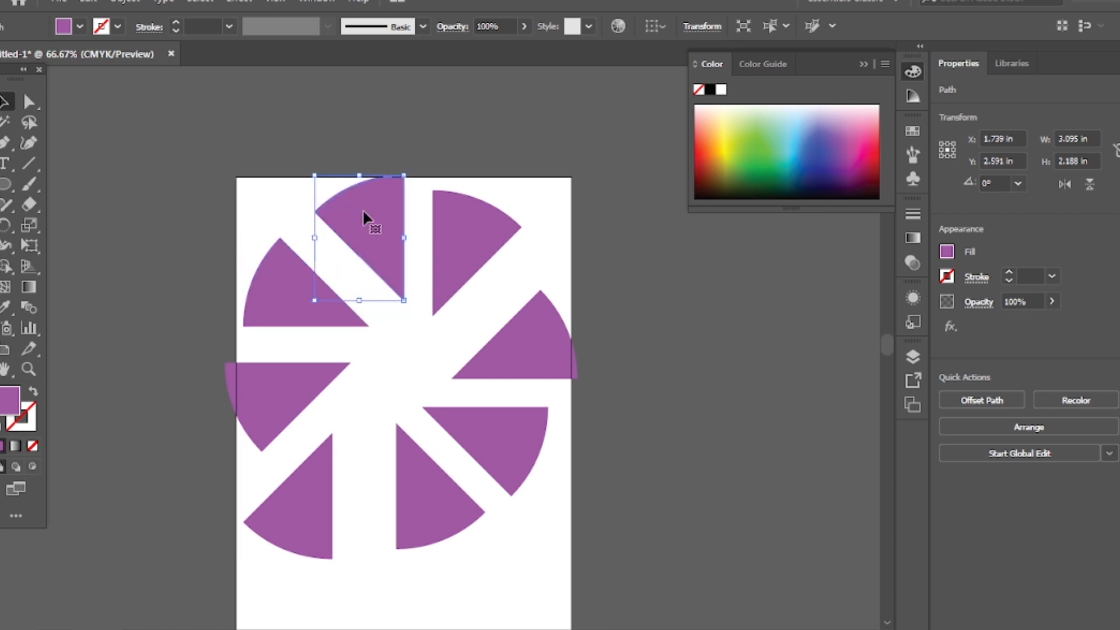
- Recolor the upper-left wedge dark red, the right wedge green, the one below it orange and the next one brown
{"action": "left_click", "coordinate": [854, 107]}
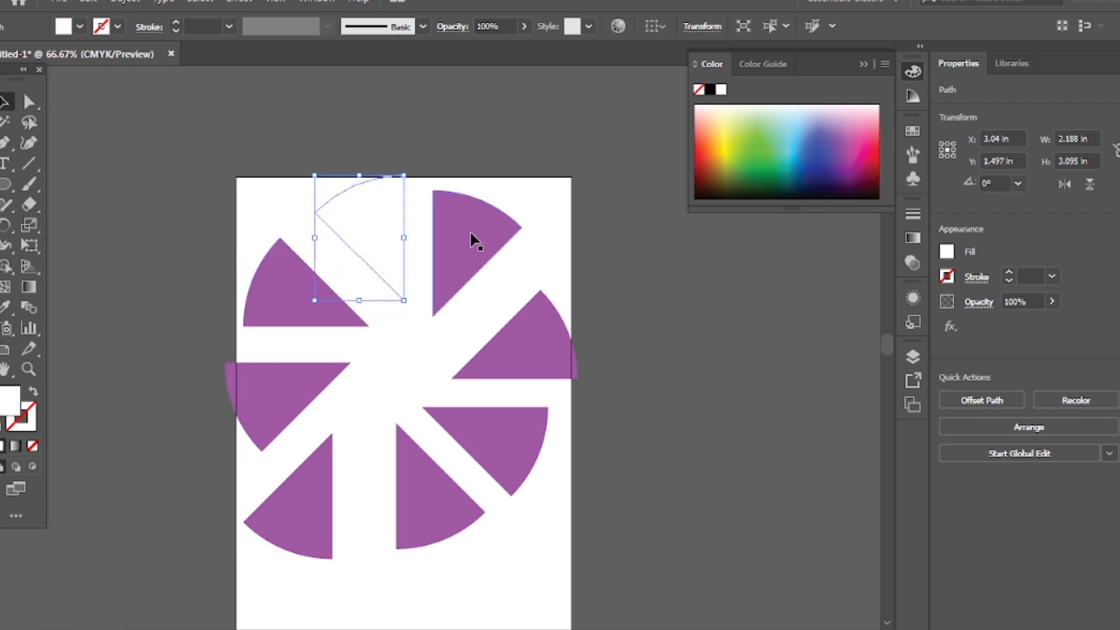
{"action": "left_click", "coordinate": [876, 165]}
{"action": "left_click", "coordinate": [515, 364]}
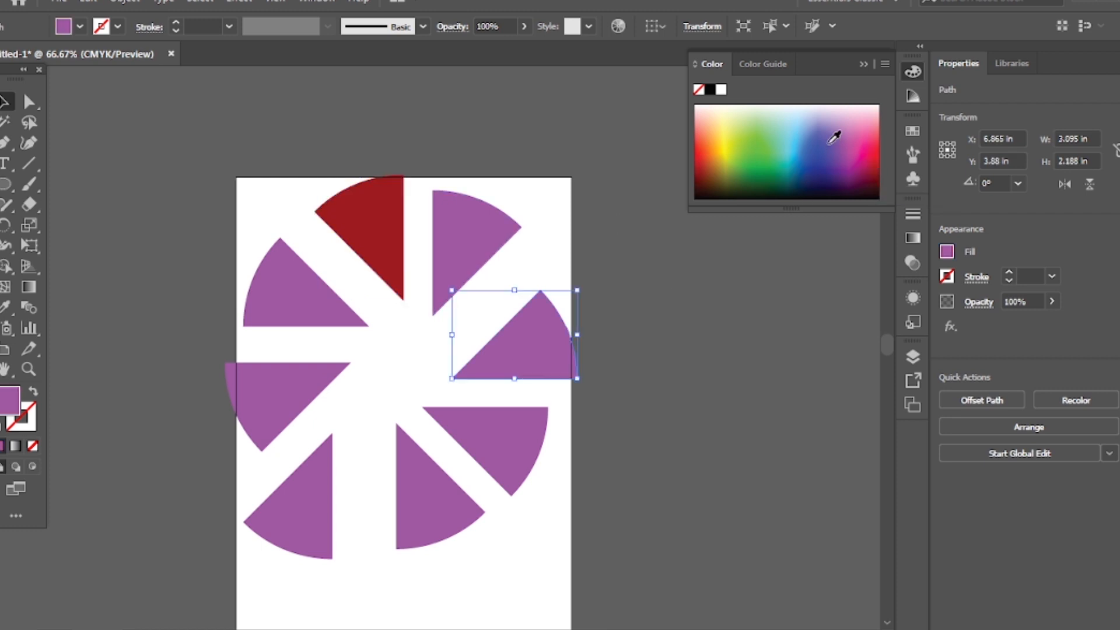
{"action": "left_click", "coordinate": [510, 417]}
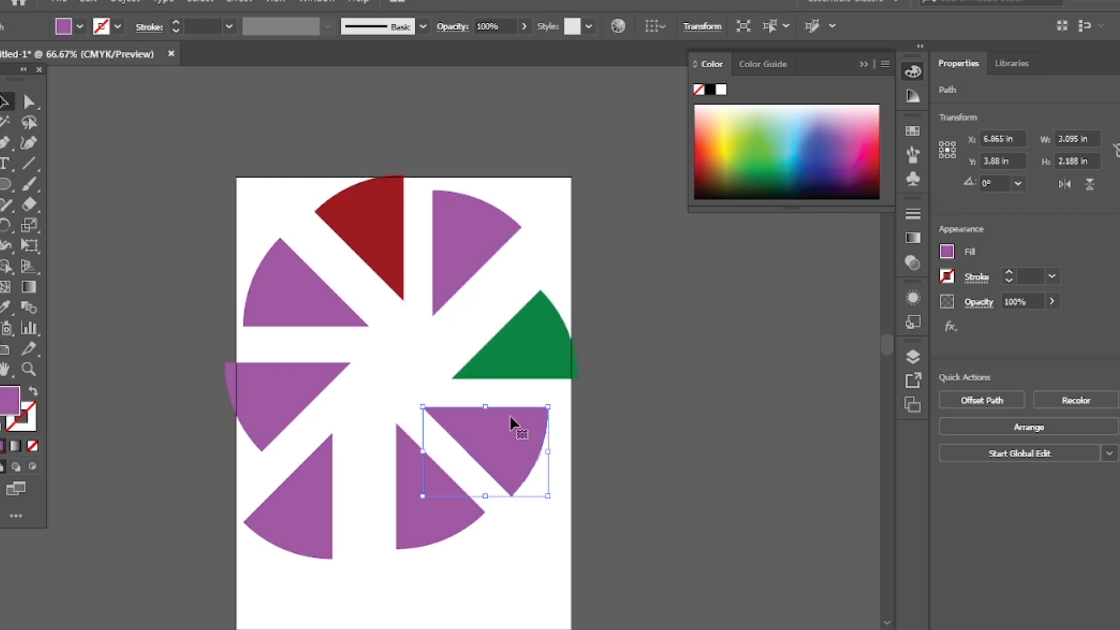
{"action": "left_click", "coordinate": [720, 149]}
{"action": "left_click", "coordinate": [409, 507]}
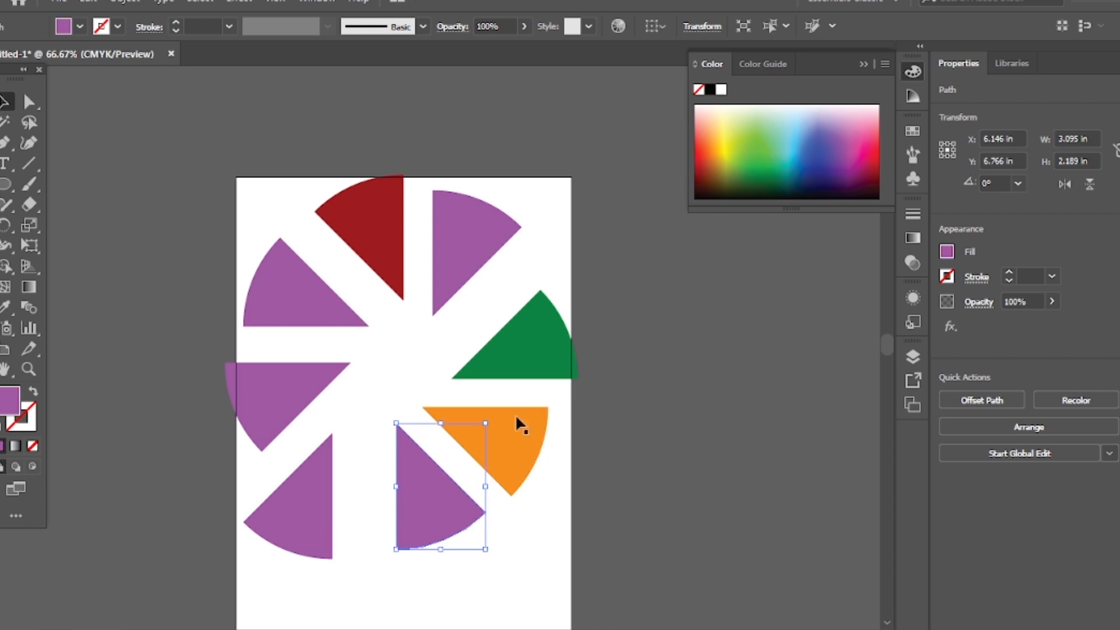
{"action": "left_click", "coordinate": [712, 170]}
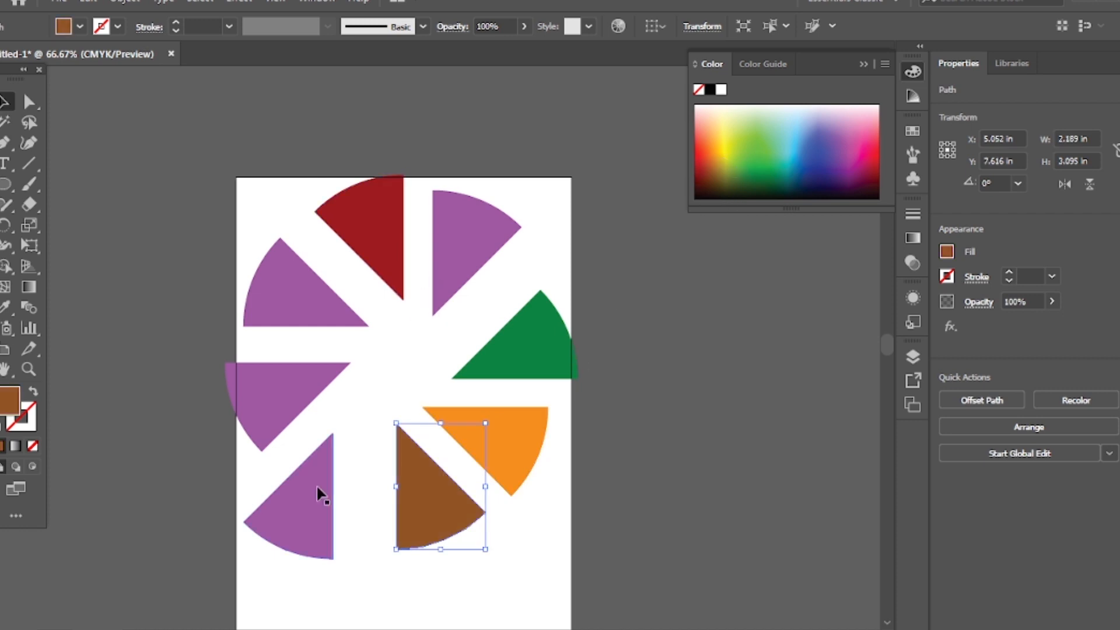
- Recolor the lower-left wedge red-orange, the left wedge teal and the wedge above it dark purple
{"action": "left_click", "coordinate": [320, 493]}
{"action": "left_click", "coordinate": [701, 155]}
{"action": "left_click", "coordinate": [302, 387]}
{"action": "left_click", "coordinate": [781, 161]}
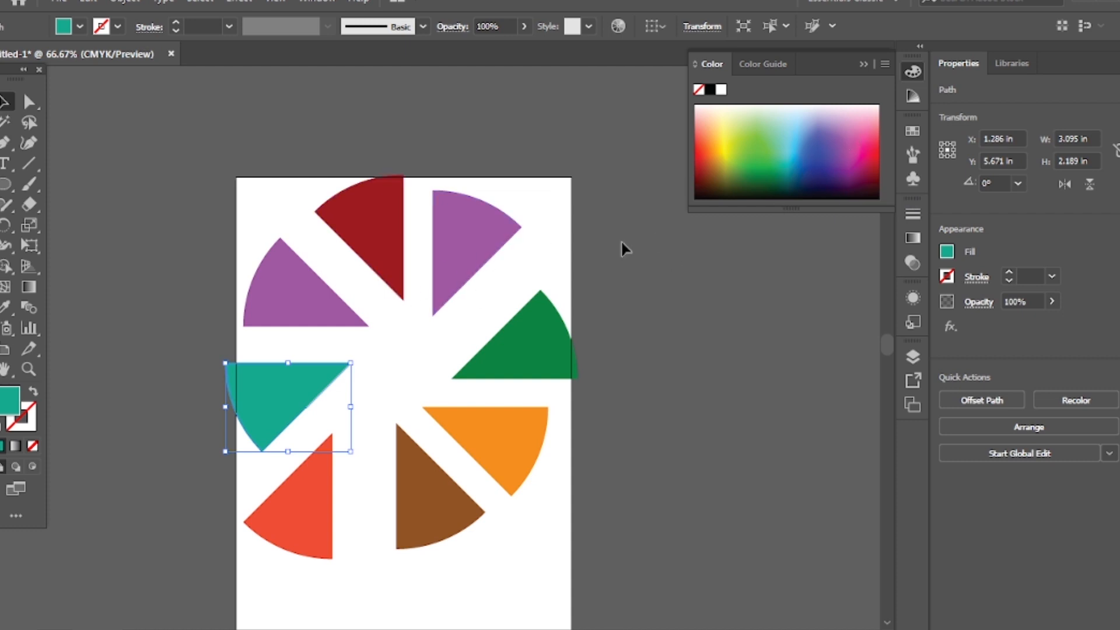
{"action": "left_click", "coordinate": [261, 303]}
{"action": "left_click", "coordinate": [858, 163]}
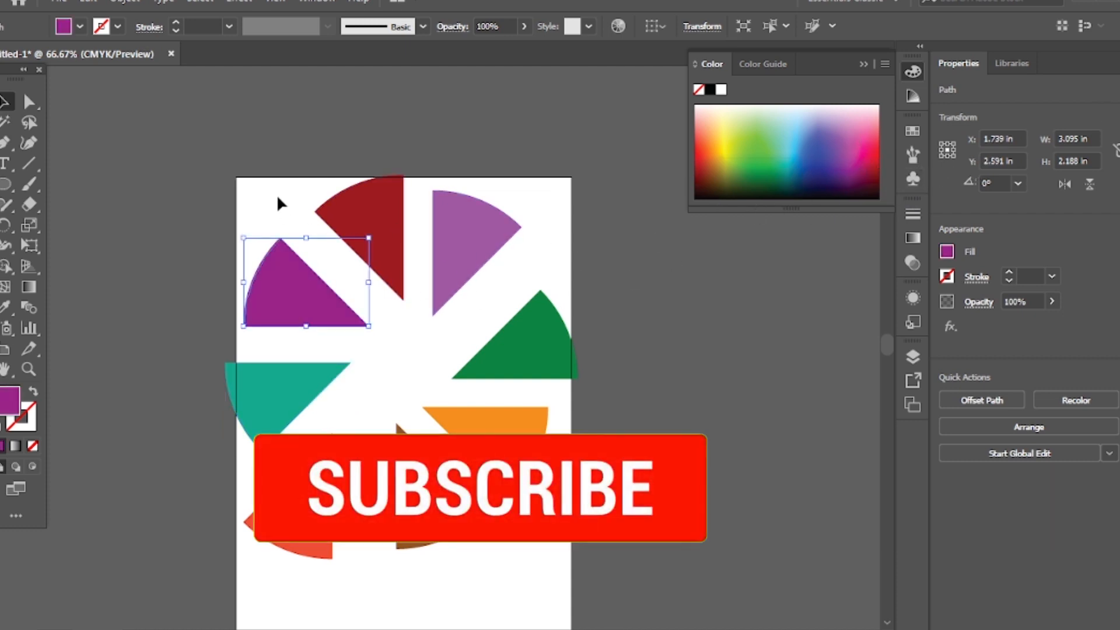
- Try aligning all eight wedges by their horizontal and vertical centres, then by their bottom and left edges
{"action": "left_click_drag", "start_coordinate": [147, 140], "coordinate": [576, 580]}
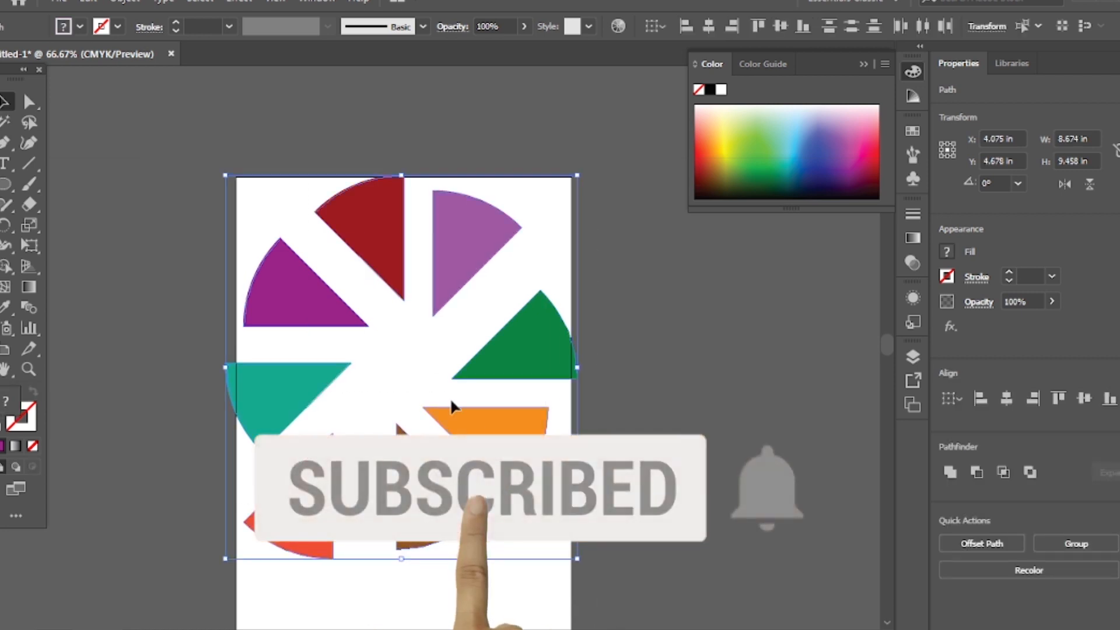
{"action": "left_click", "coordinate": [1008, 399]}
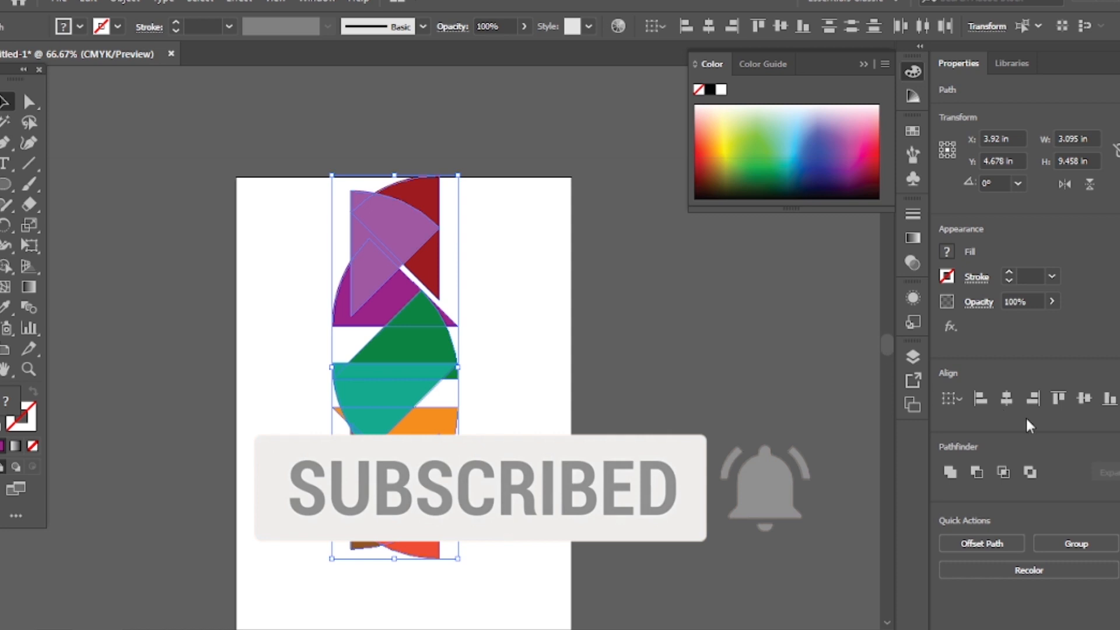
{"action": "left_click", "coordinate": [1084, 399]}
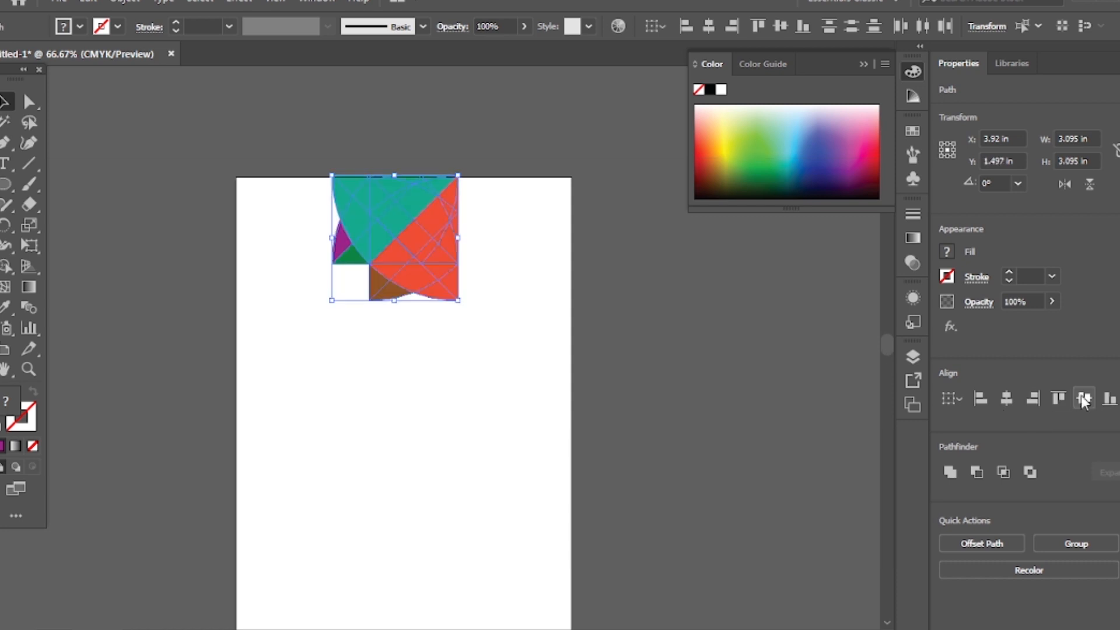
{"action": "left_click", "coordinate": [1109, 400]}
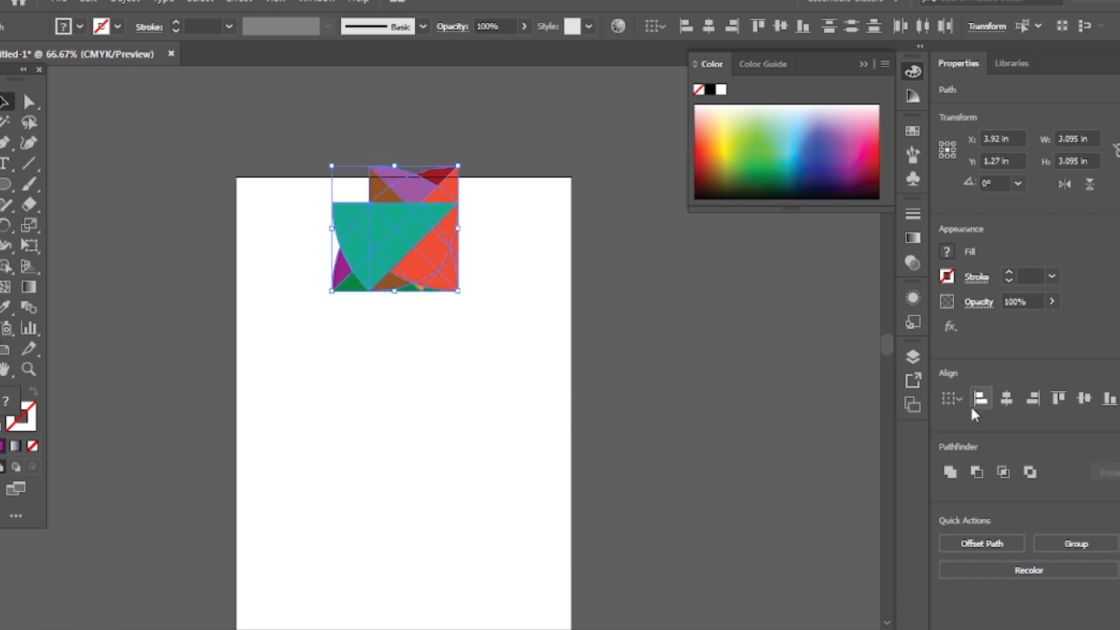
{"action": "left_click", "coordinate": [977, 402]}
- Undo the wedge alignments and the dark purple recolor, back to the spread-out wedges
{"action": "key", "text": "ctrl+z"}
{"action": "key", "text": "ctrl+z"}
{"action": "key", "text": "ctrl+z"}
{"action": "key", "text": "ctrl+z"}
{"action": "key", "text": "ctrl+z"}
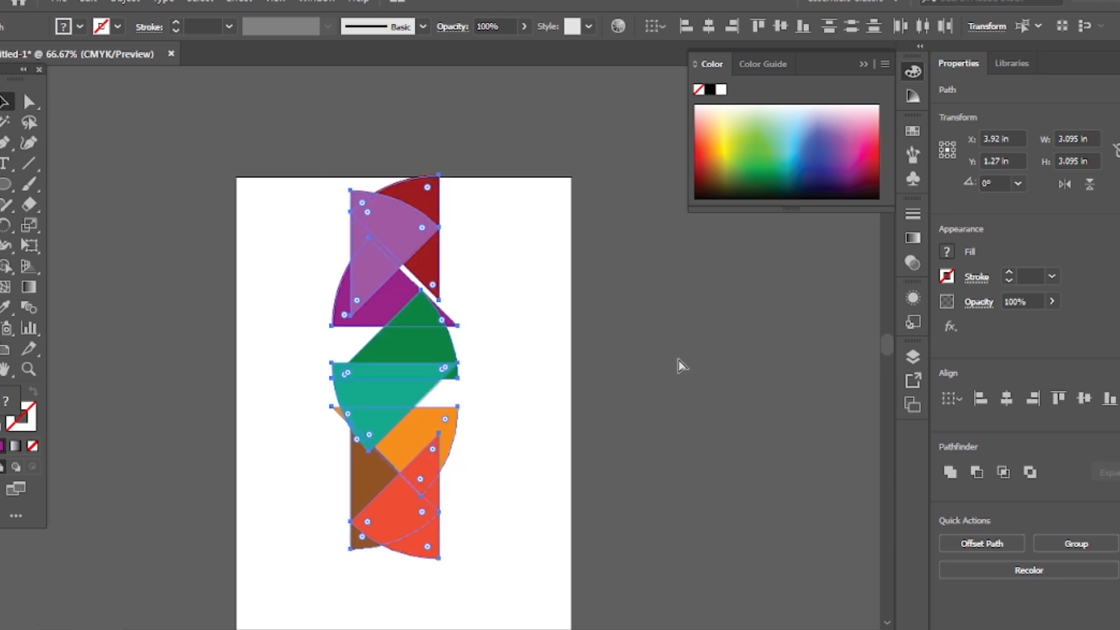
{"action": "left_click", "coordinate": [646, 356]}
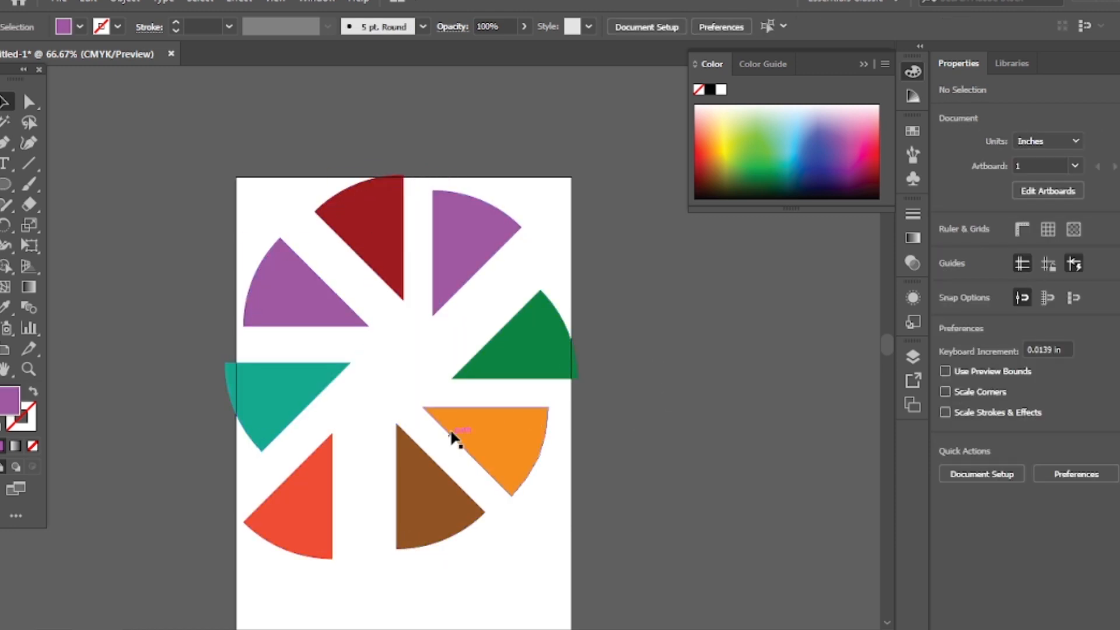
- Move the wedges back together around the orange one to rebuild the full multicoloured circle
{"action": "mouse_move", "coordinate": [450, 487]}
{"action": "left_mouse_down"}
{"action": "mouse_move", "coordinate": [439, 474]}
{"action": "mouse_move", "coordinate": [463, 470]}
{"action": "mouse_move", "coordinate": [454, 474]}
{"action": "left_mouse_up"}
{"action": "left_click", "coordinate": [596, 445]}
{"action": "left_click_drag", "start_coordinate": [526, 327], "coordinate": [494, 357]}
{"action": "left_click_drag", "start_coordinate": [473, 254], "coordinate": [460, 343]}
{"action": "left_click_drag", "start_coordinate": [379, 227], "coordinate": [395, 338]}
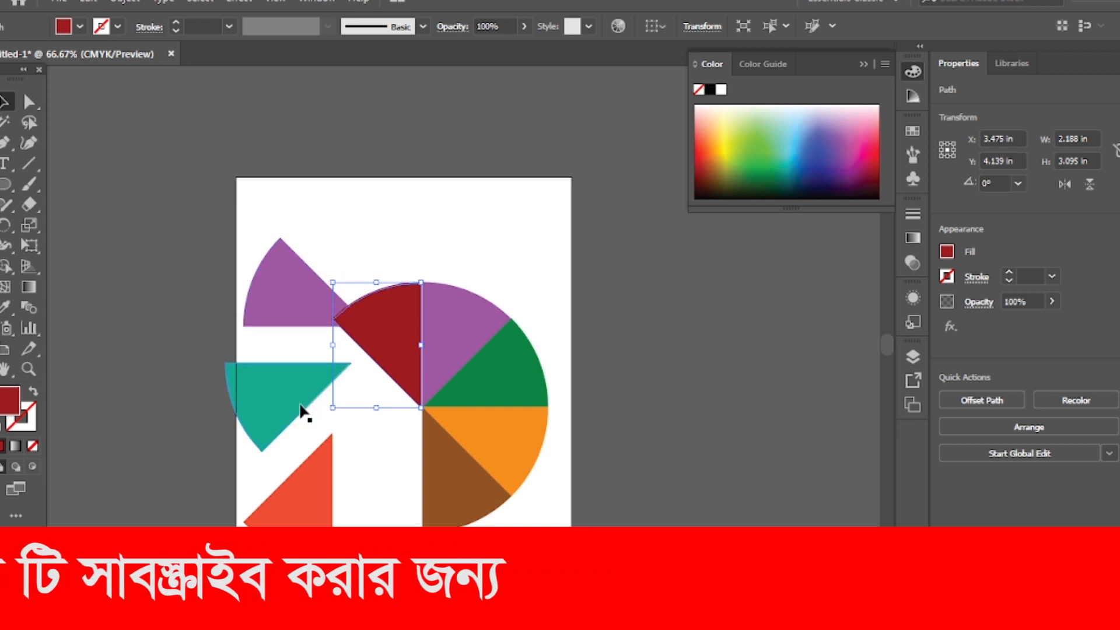
{"action": "left_click_drag", "start_coordinate": [313, 502], "coordinate": [387, 473]}
{"action": "left_click_drag", "start_coordinate": [286, 388], "coordinate": [353, 426]}
{"action": "left_click_drag", "start_coordinate": [283, 294], "coordinate": [338, 376]}
- Try centring all eight wedges horizontally and then vertically, undoing each alignment
{"action": "left_click_drag", "start_coordinate": [263, 188], "coordinate": [522, 619]}
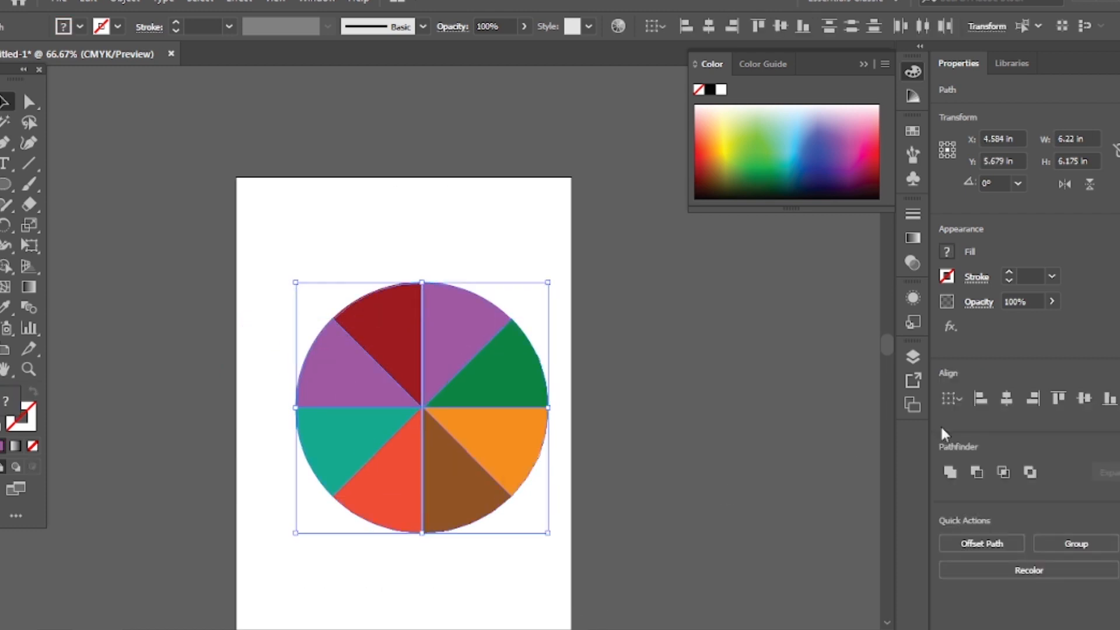
{"action": "left_click", "coordinate": [1004, 404]}
{"action": "key", "text": "ctrl+z"}
{"action": "left_click", "coordinate": [506, 221]}
{"action": "left_click_drag", "start_coordinate": [269, 265], "coordinate": [522, 552]}
{"action": "left_click", "coordinate": [1082, 402]}
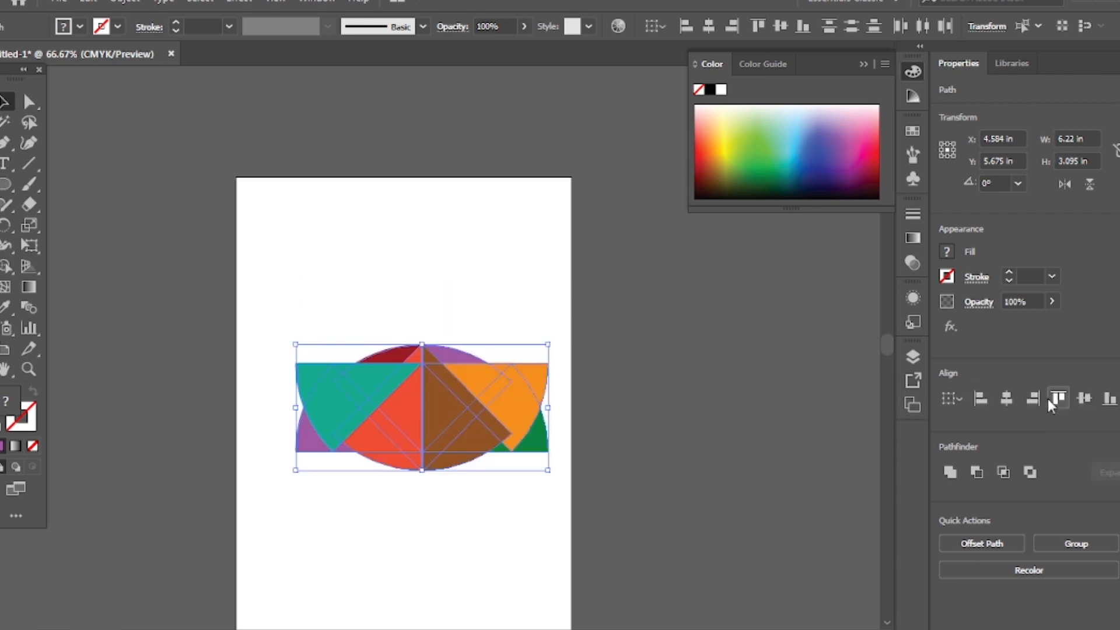
{"action": "key", "text": "ctrl+z"}
- Try left-aligning the wedges, then undo it together with the last move of the purple left wedge
{"action": "left_click", "coordinate": [980, 401]}
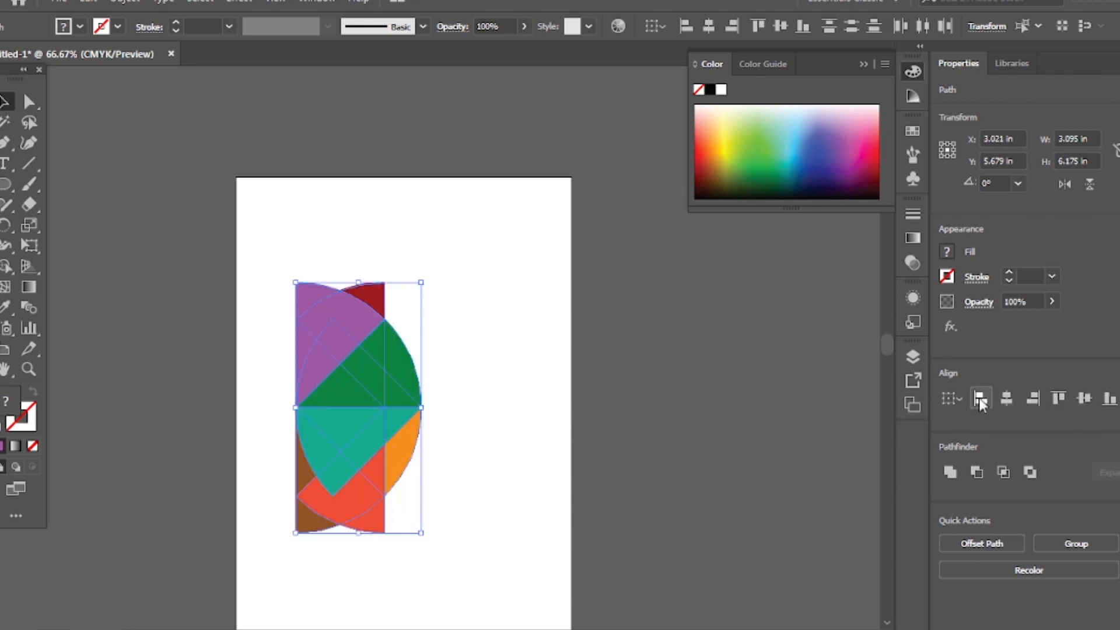
{"action": "key", "text": "ctrl+z"}
{"action": "key", "text": "ctrl+z"}
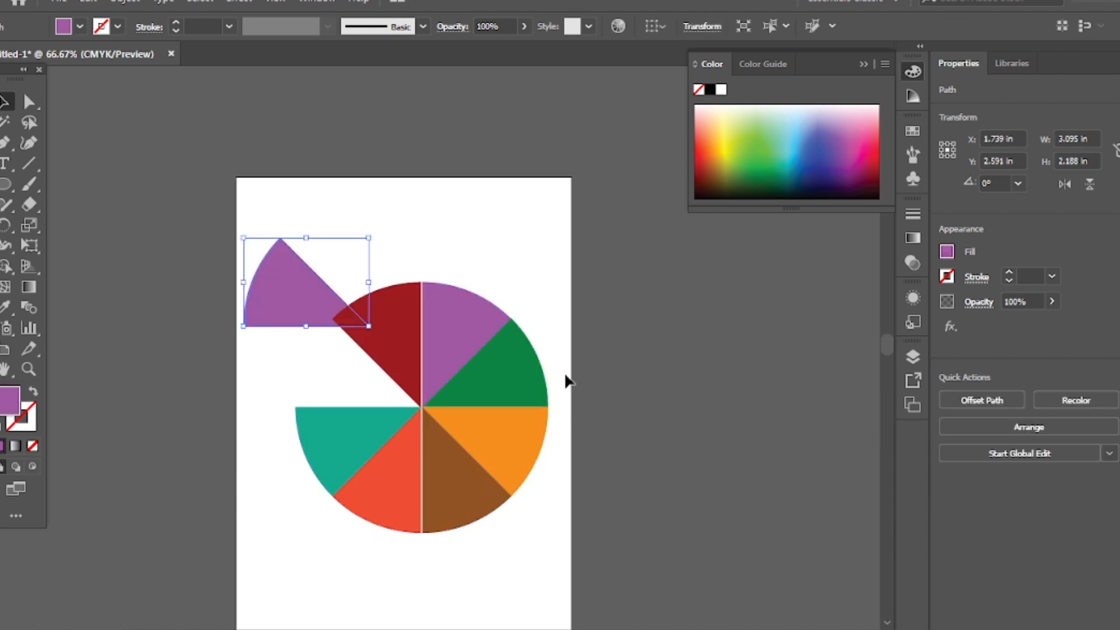
- Move the purple left wedge back into the circle and align all eight wedges by their left edges
{"action": "left_click_drag", "start_coordinate": [277, 269], "coordinate": [326, 346]}
{"action": "left_click_drag", "start_coordinate": [380, 238], "coordinate": [737, 507]}
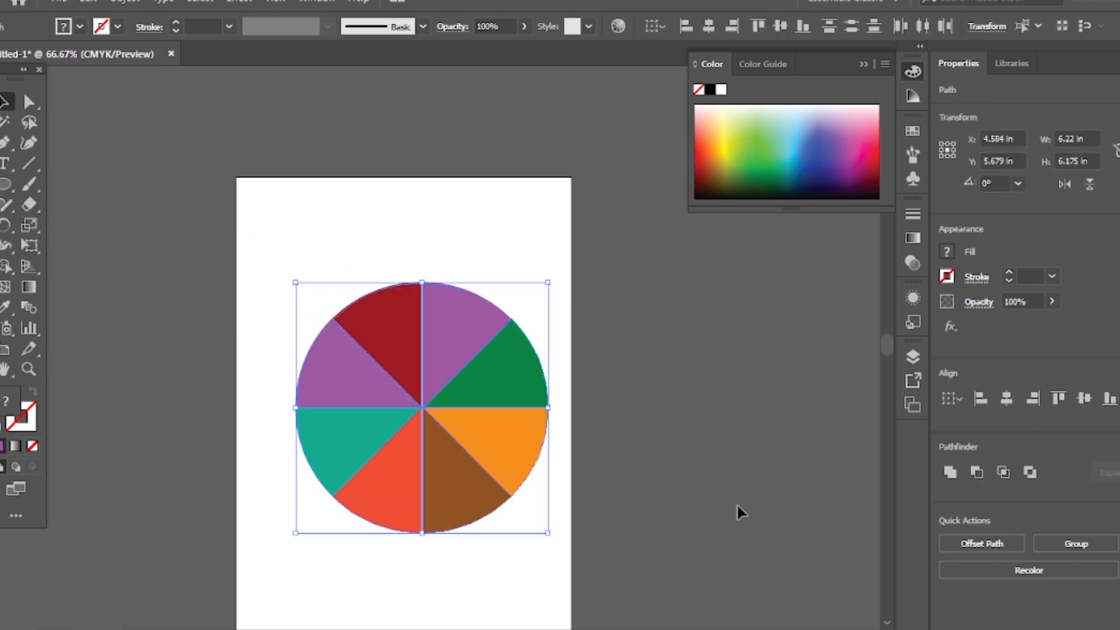
{"action": "left_click", "coordinate": [980, 400]}
{"action": "left_click", "coordinate": [569, 369]}
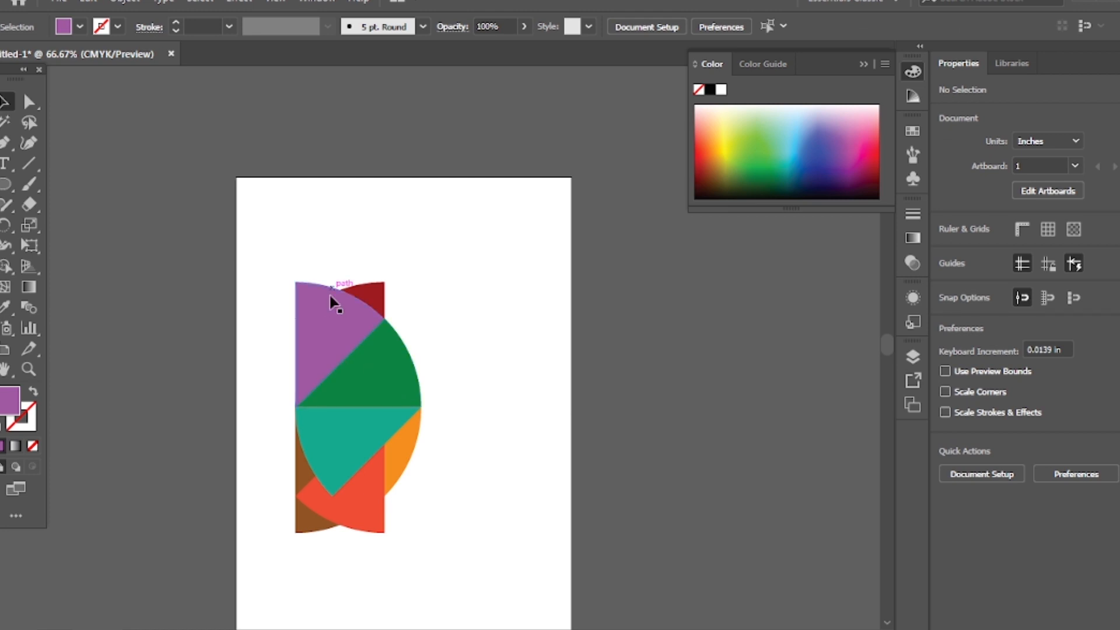
{"action": "left_click_drag", "start_coordinate": [310, 247], "coordinate": [430, 600]}
{"action": "left_click", "coordinate": [425, 205]}
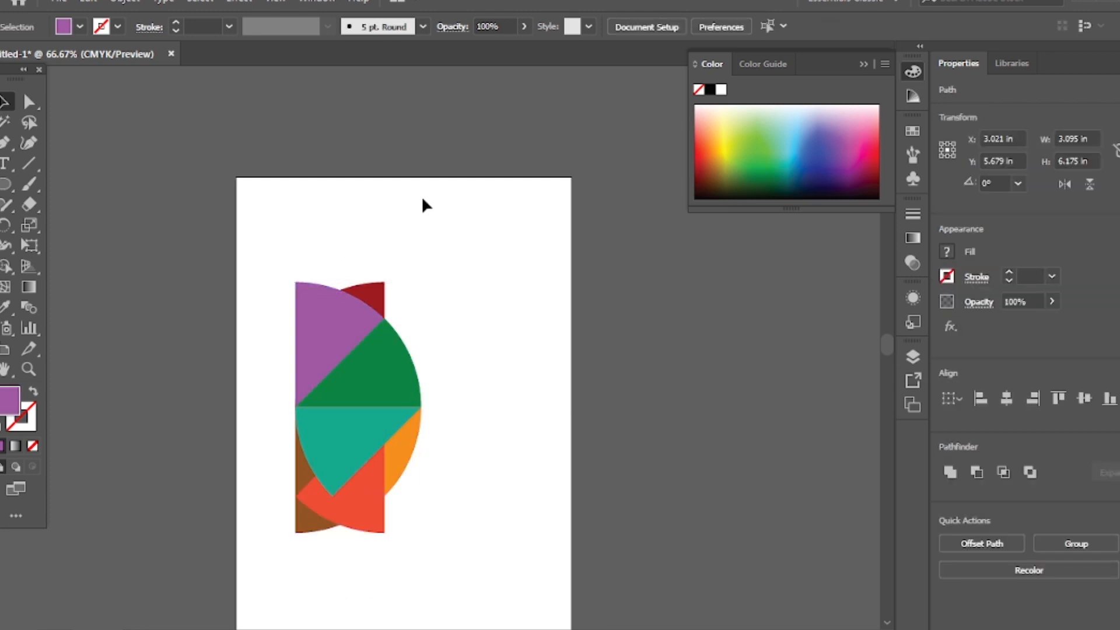
{"action": "left_click", "coordinate": [417, 452]}
{"action": "left_click", "coordinate": [464, 484]}
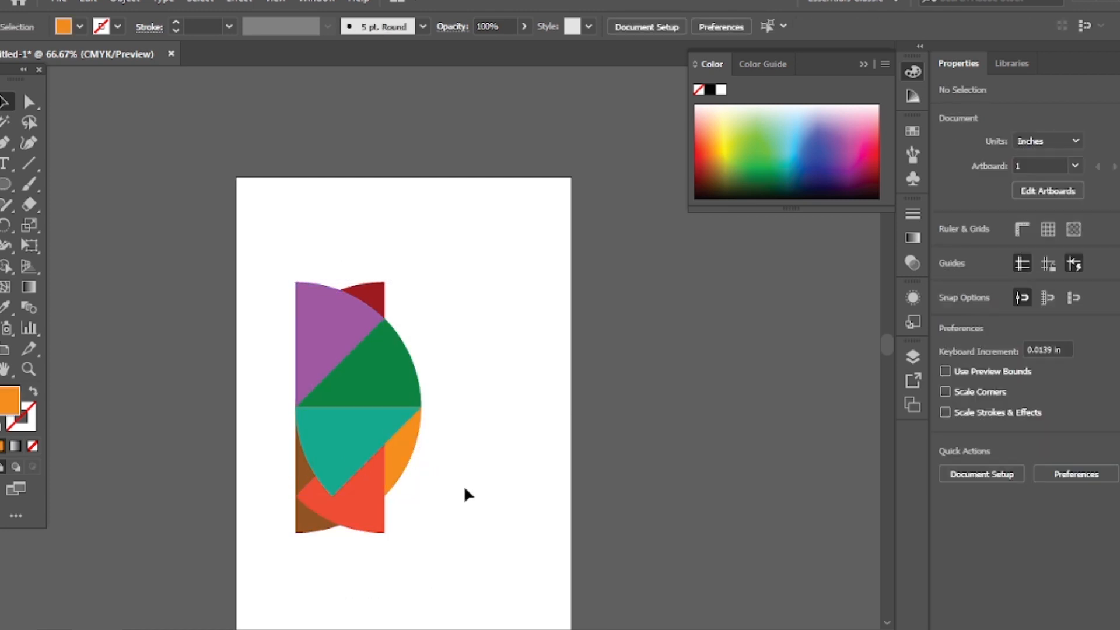
{"action": "scroll", "coordinate": [402, 541], "scroll_direction": "up", "scroll_amount": 4}
{"action": "scroll", "coordinate": [338, 541], "scroll_direction": "down", "scroll_amount": 3}
{"action": "scroll", "coordinate": [340, 542], "scroll_direction": "left", "scroll_amount": 1}
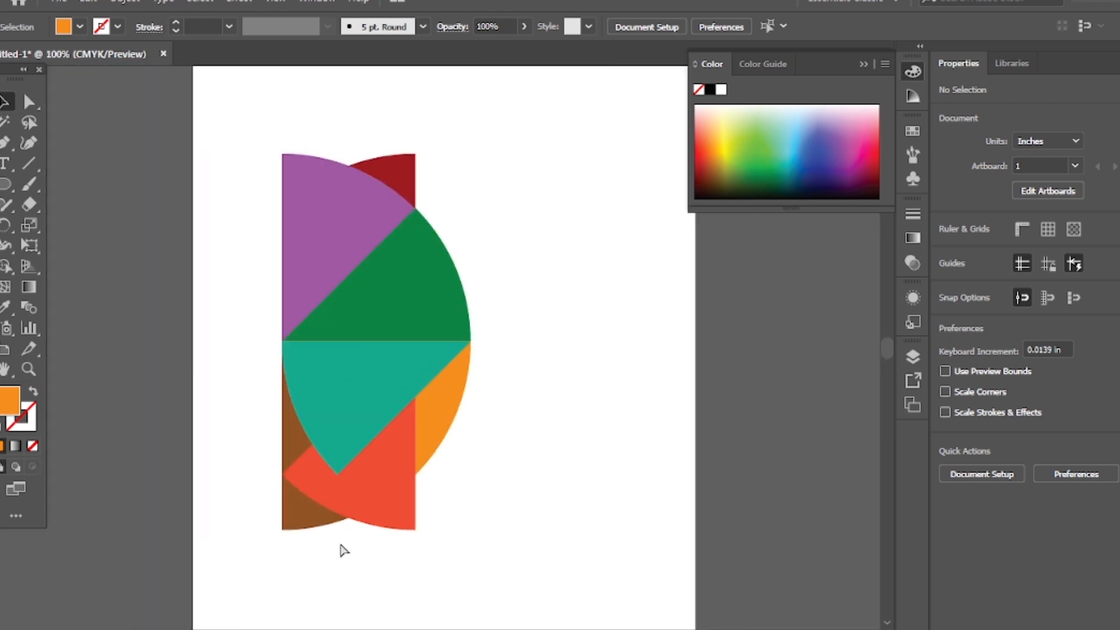
{"action": "scroll", "coordinate": [430, 516], "scroll_direction": "down", "scroll_amount": 2}
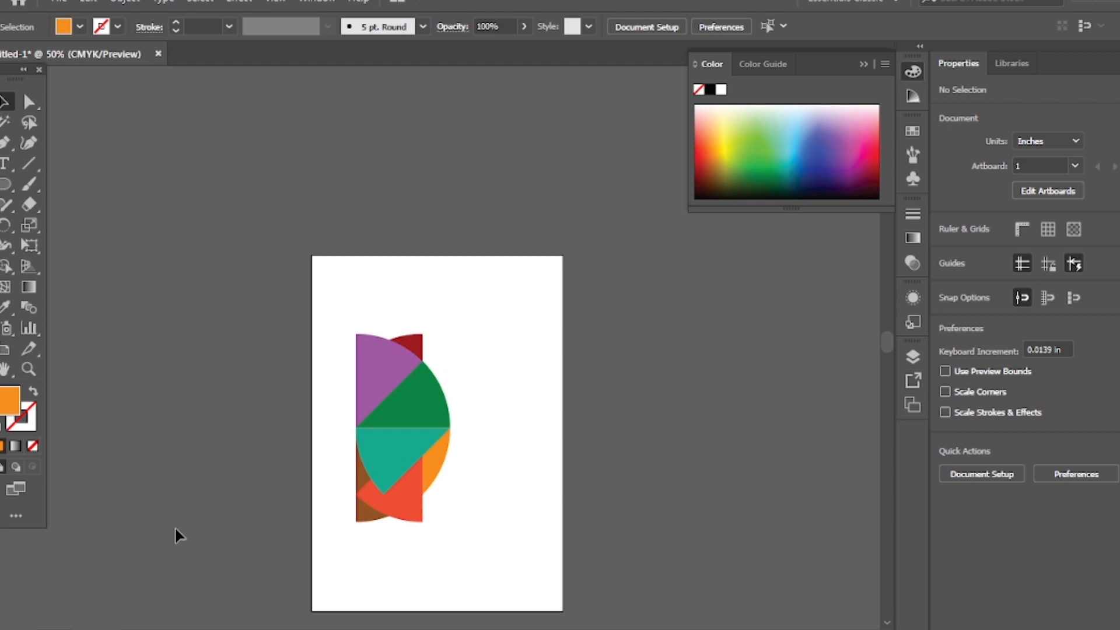
{"action": "scroll", "coordinate": [253, 486], "scroll_direction": "down", "scroll_amount": 2}
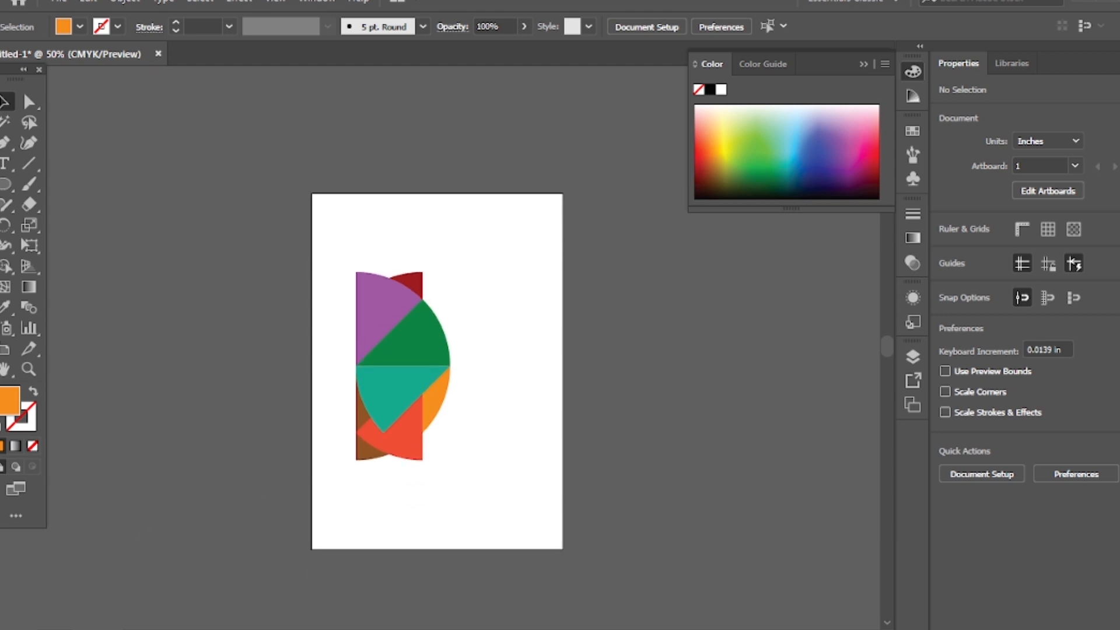